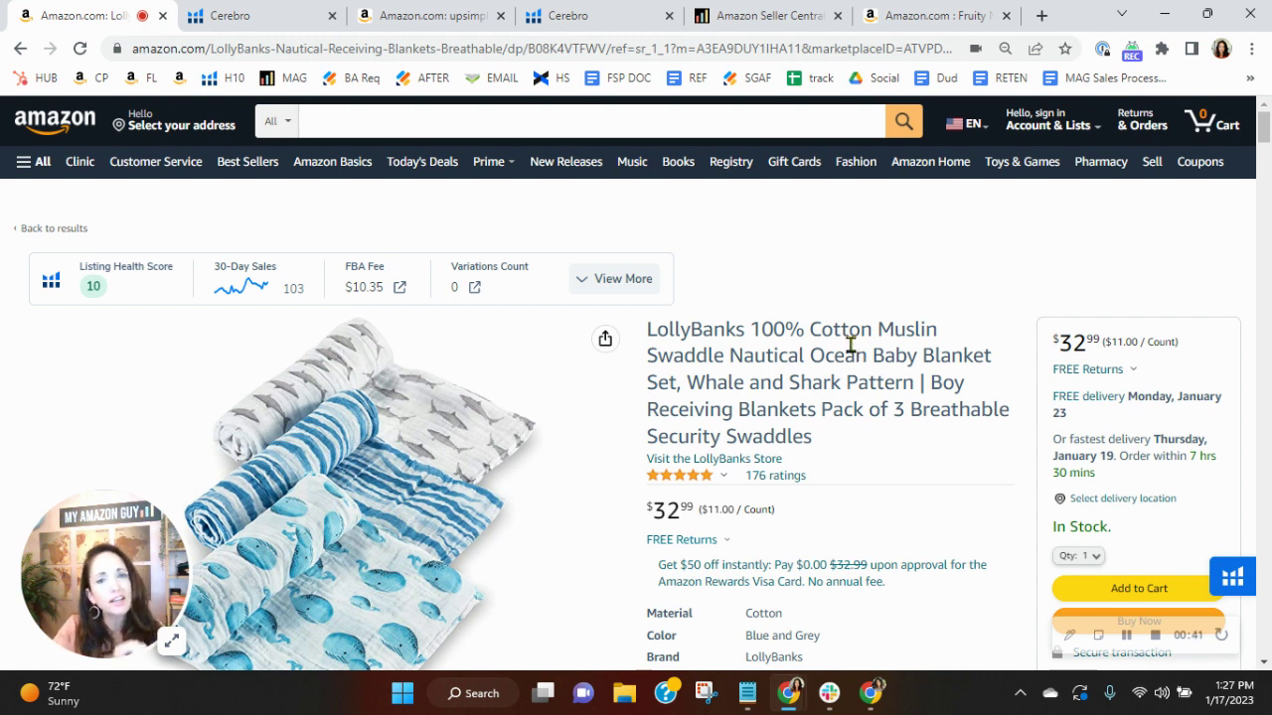
# Step: Sort the LollyBanks Cerebro keyword table by Search Volume, highest first
pyautogui.click(276, 16)
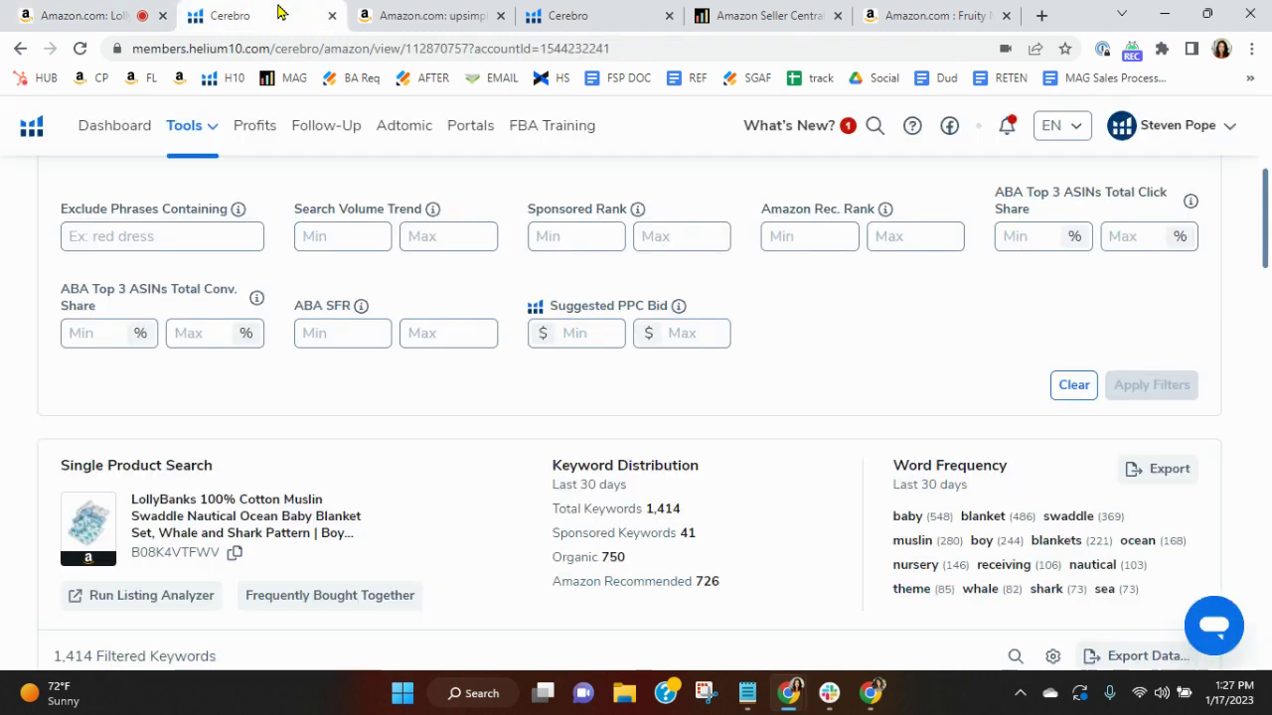
pyautogui.scroll(-2, 838, 531)
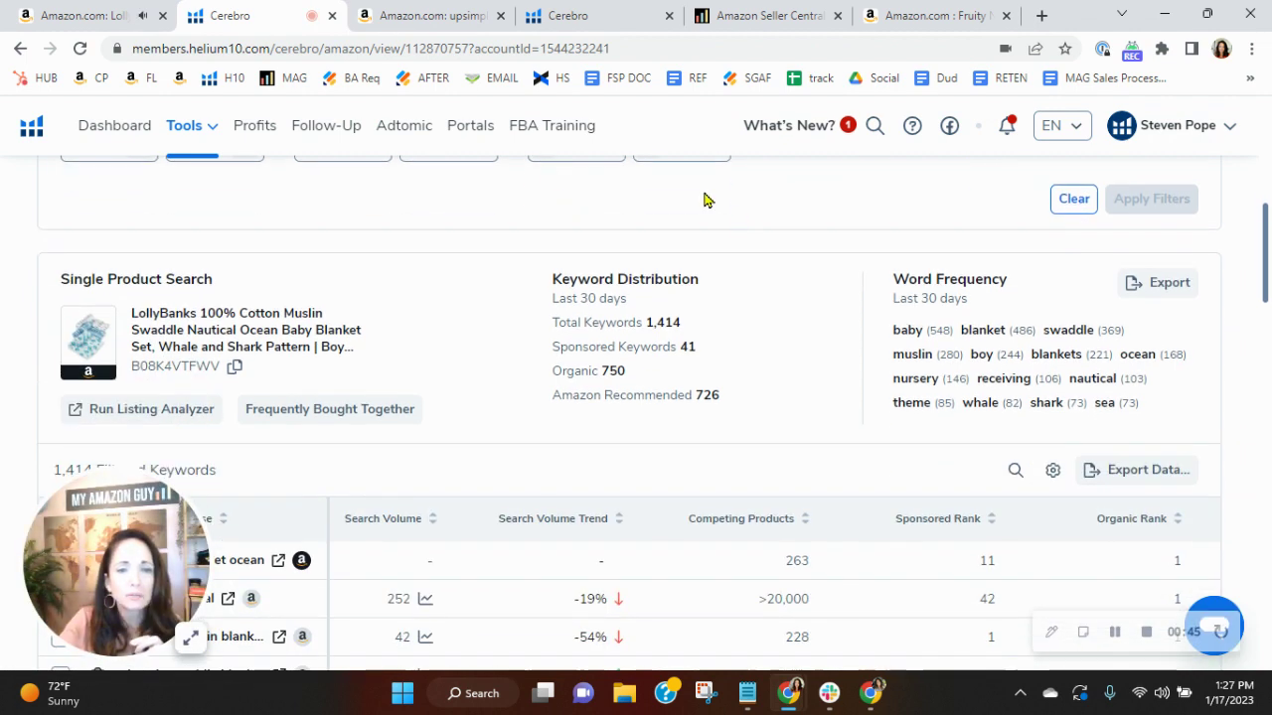
pyautogui.click(409, 519)
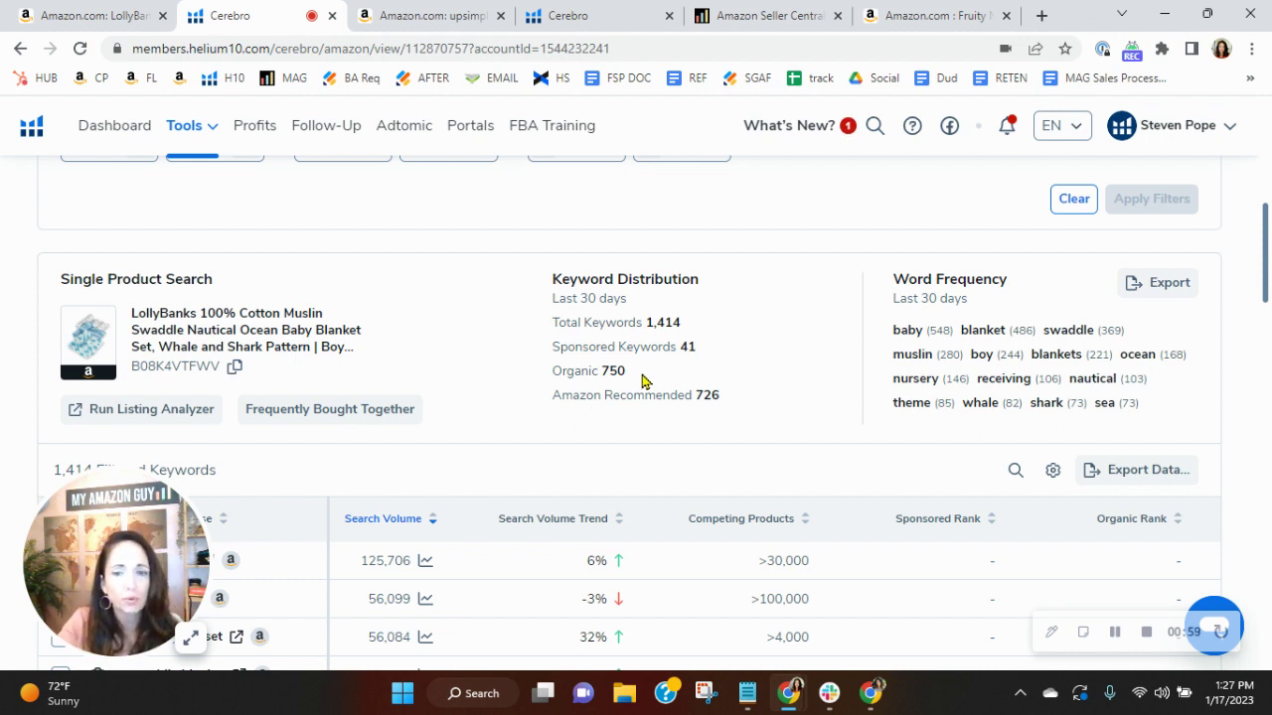
# Step: Scroll through the volume-ranked LollyBanks keywords: 41 sponsored, 750 organic, 726 Amazon-recommended
pyautogui.scroll(-3, 895, 417)
pyautogui.scroll(-3, 1135, 454)
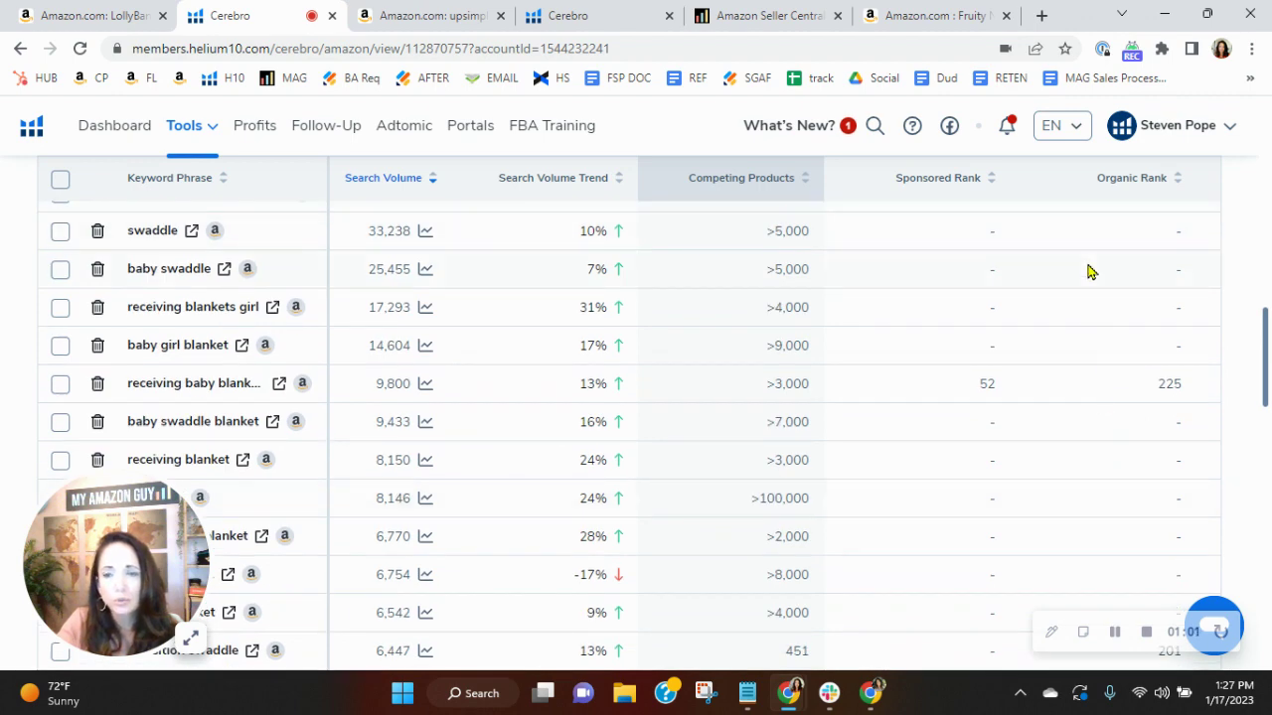
pyautogui.scroll(-3, 1119, 449)
pyautogui.scroll(-1, 1093, 417)
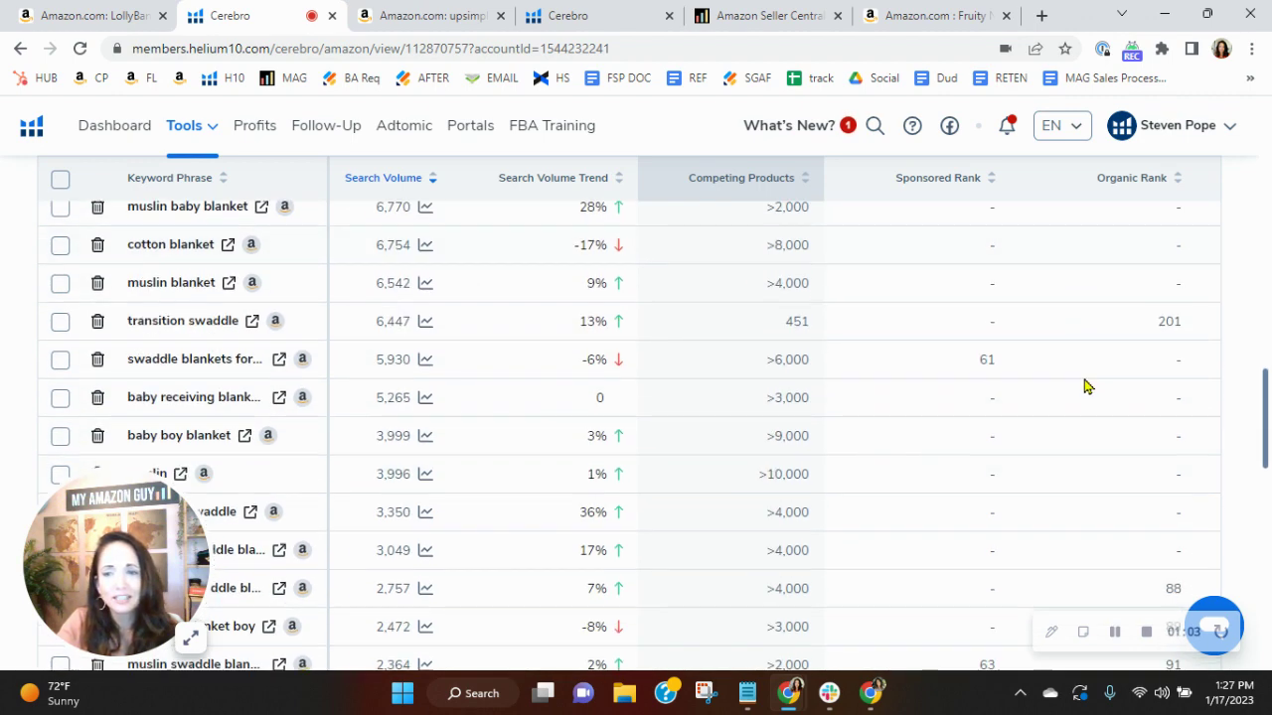
pyautogui.scroll(-4, 1103, 298)
pyautogui.scroll(-4, 1108, 406)
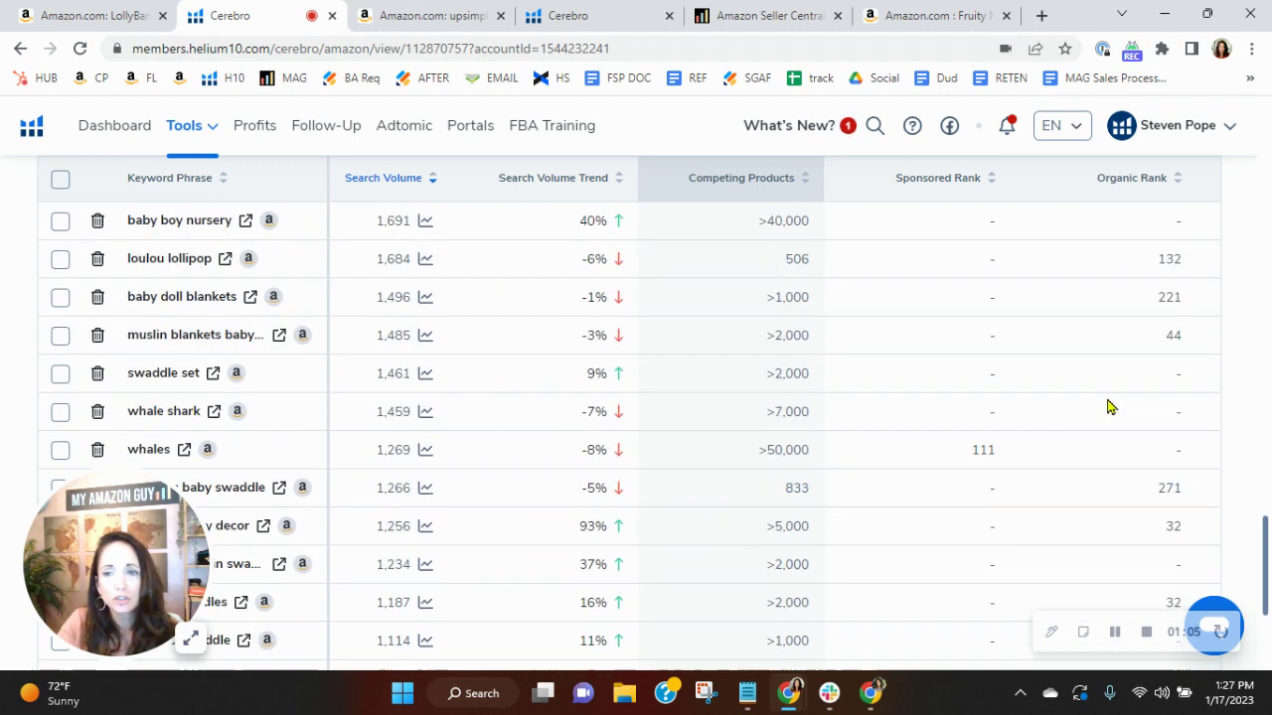
pyautogui.scroll(-3, 1108, 407)
pyautogui.scroll(2, 1112, 427)
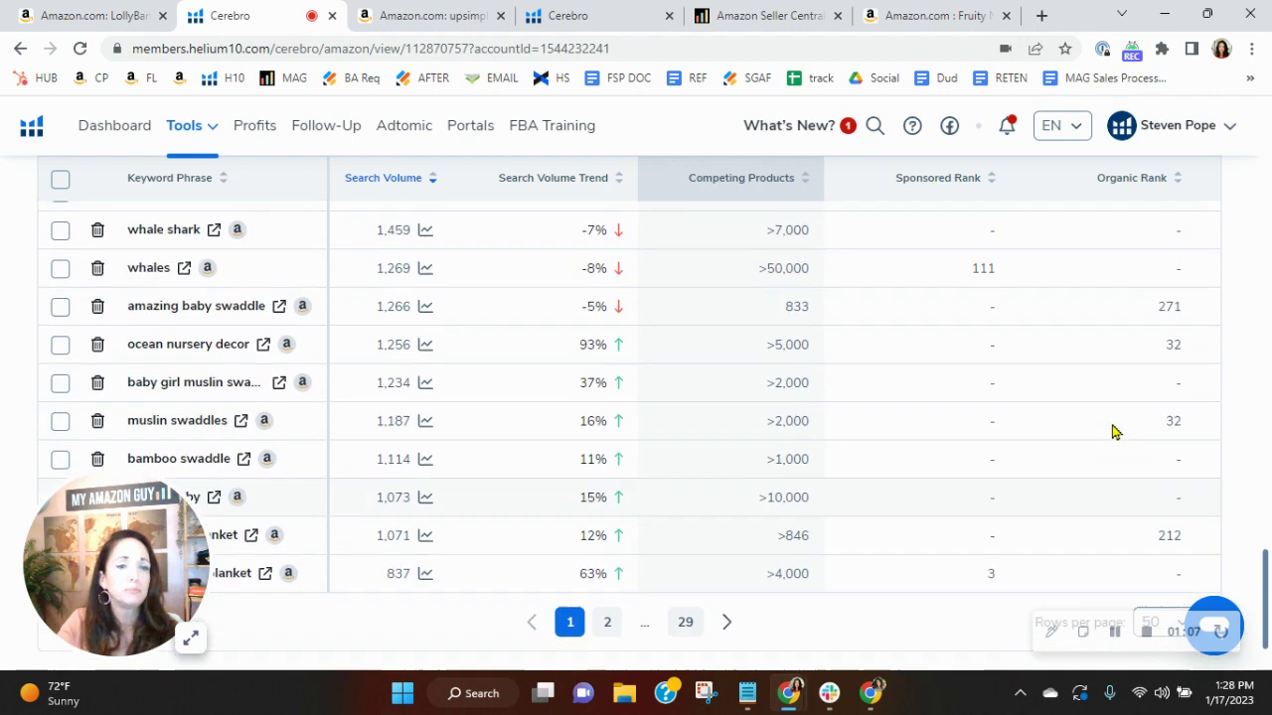
pyautogui.scroll(2, 1113, 438)
pyautogui.scroll(1, 1105, 517)
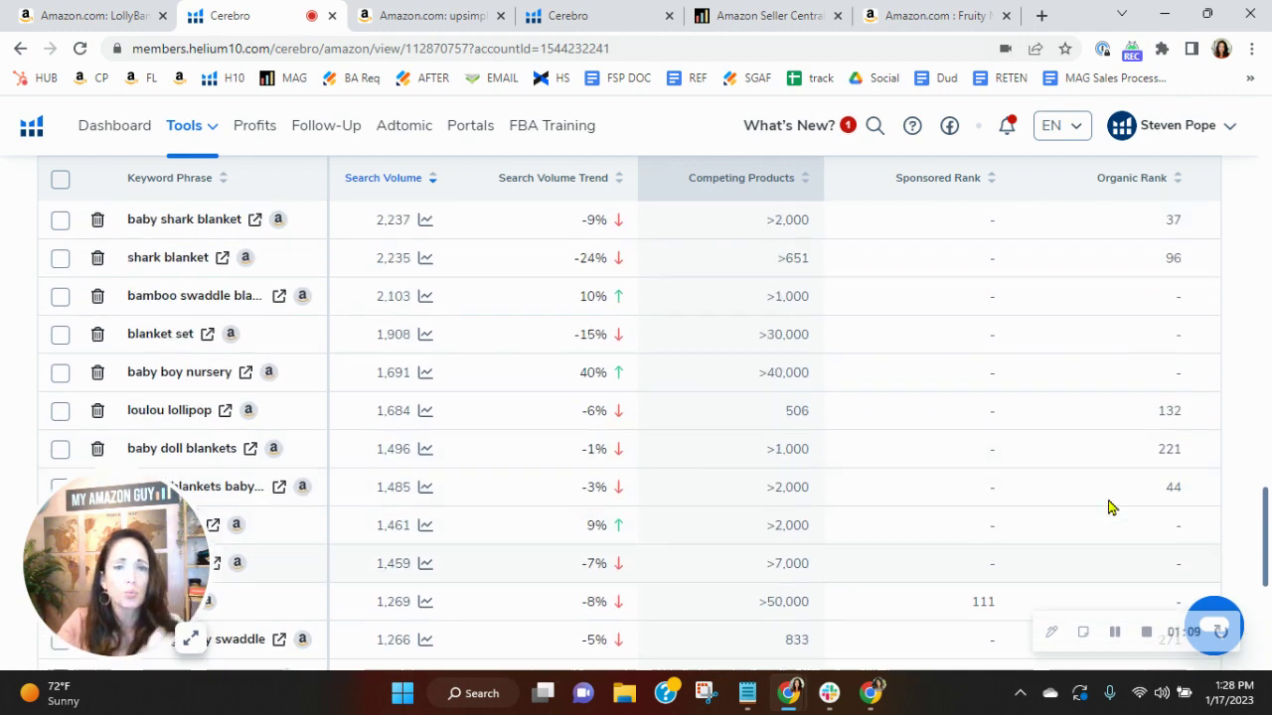
pyautogui.scroll(3, 1107, 517)
pyautogui.scroll(3, 1107, 541)
pyautogui.scroll(4, 1108, 562)
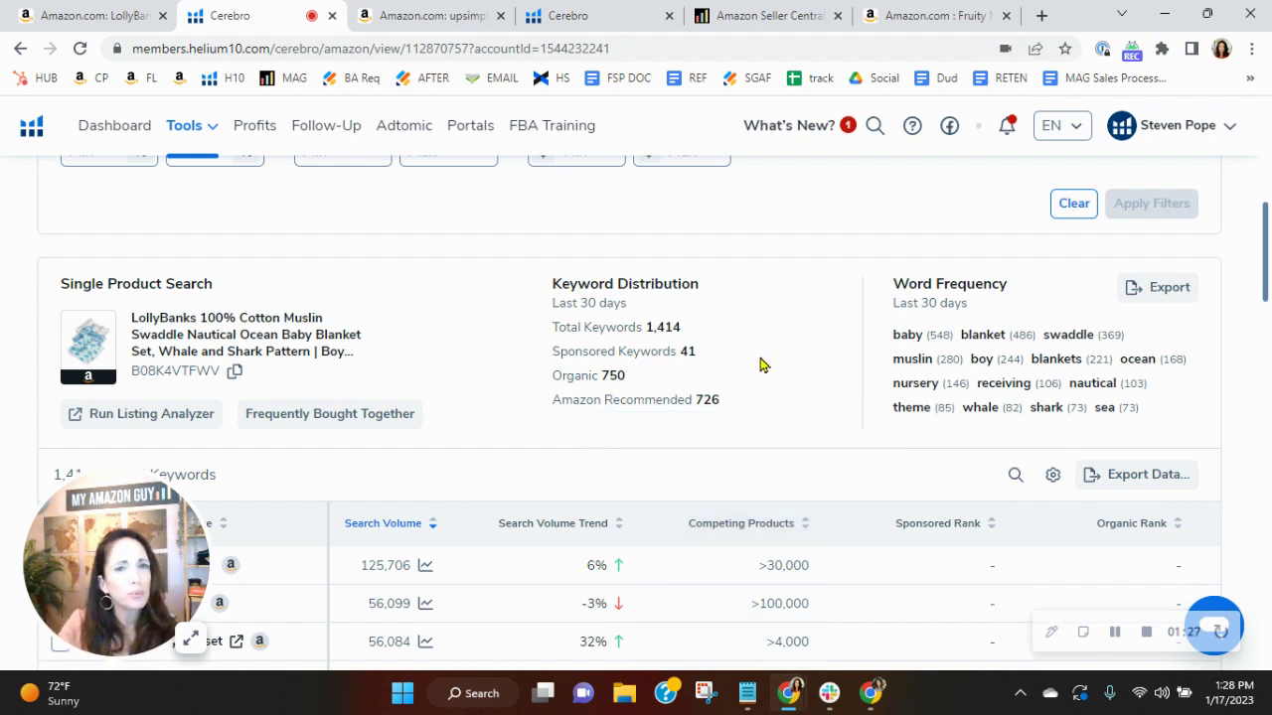
# Step: Show the upsimples bamboo muslin swaddle listing at $22.99 with 18,212 ratings
pyautogui.click(427, 17)
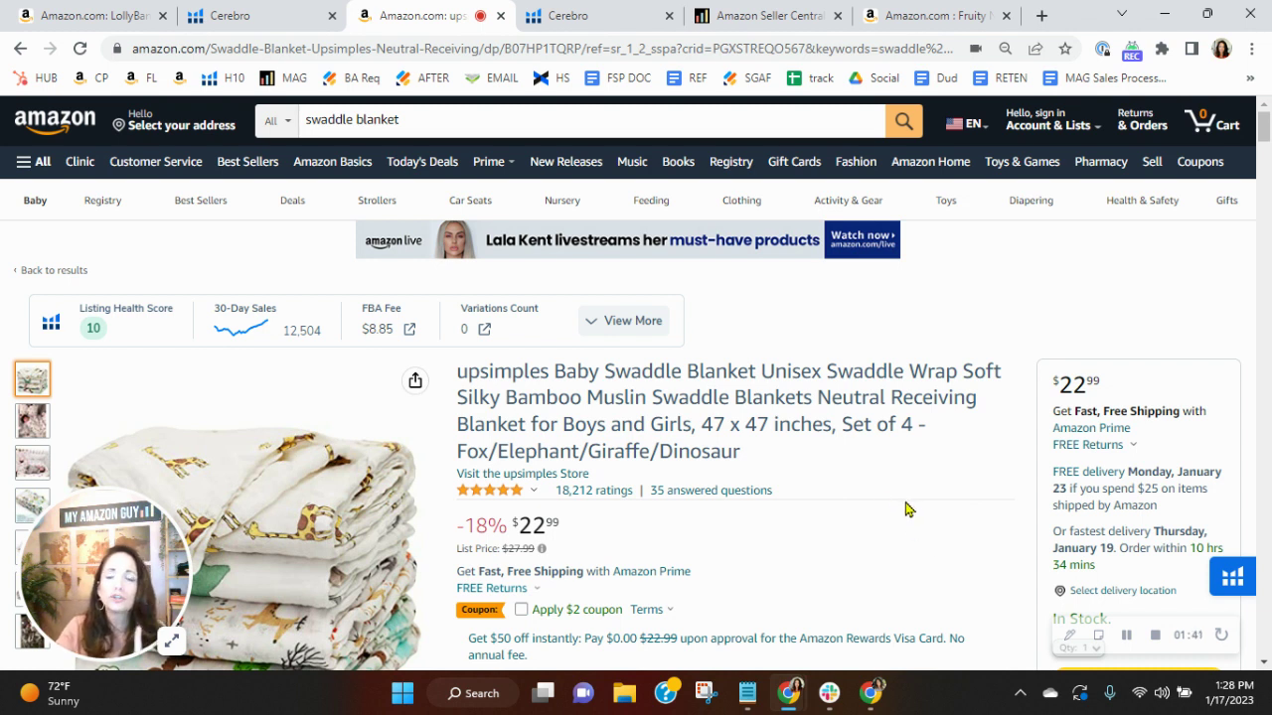
# Step: Compare upsimples' 7,983-keyword Cerebro report against LollyBanks' 1,414-keyword report
pyautogui.click(571, 15)
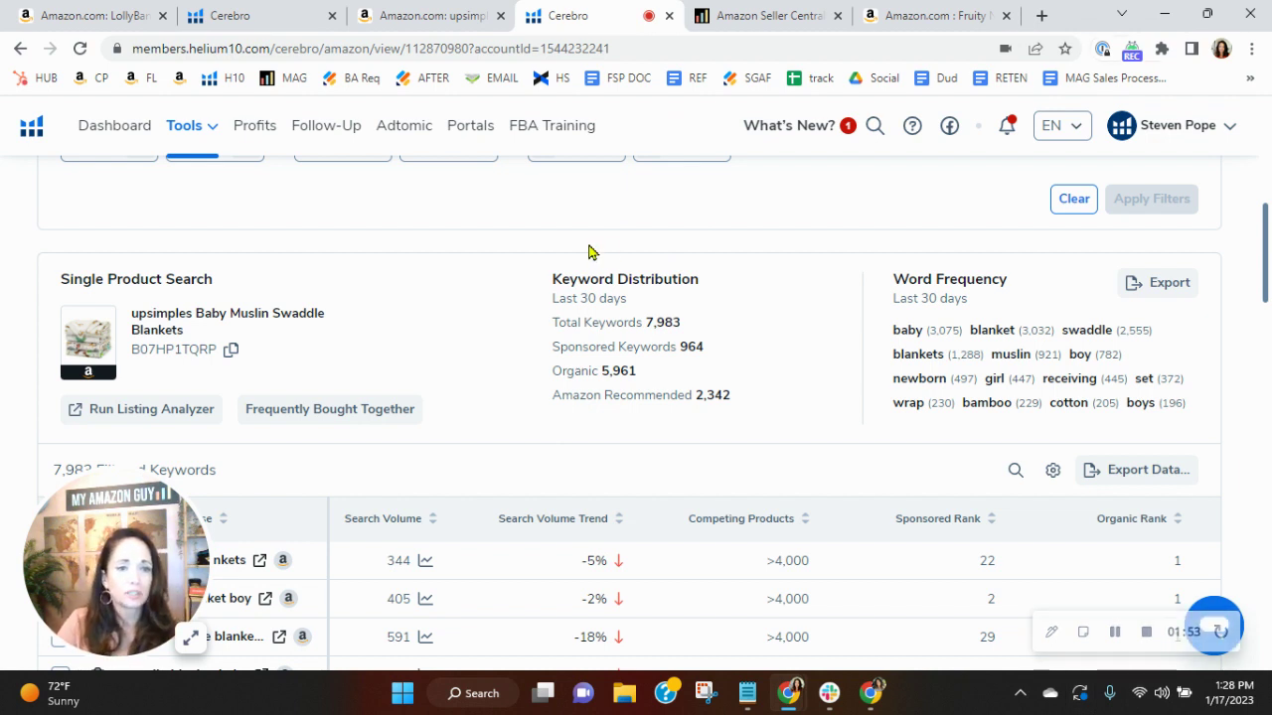
pyautogui.scroll(-1, 394, 279)
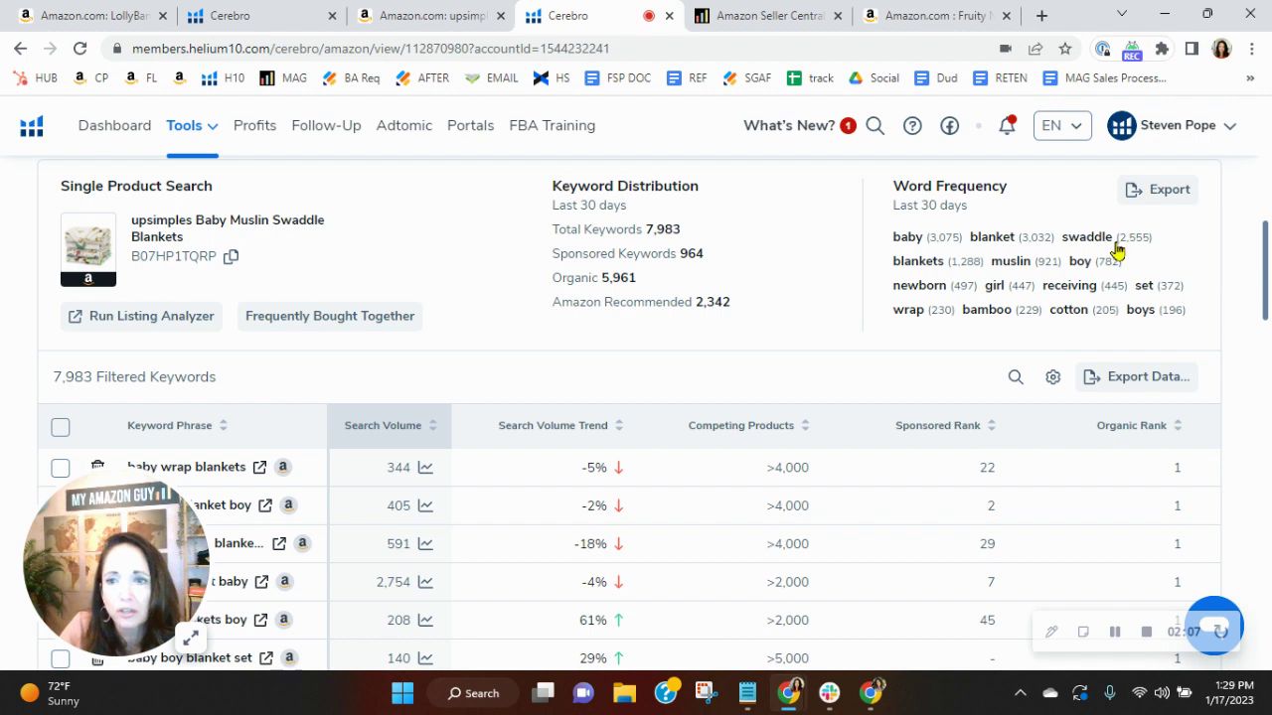
pyautogui.click(204, 11)
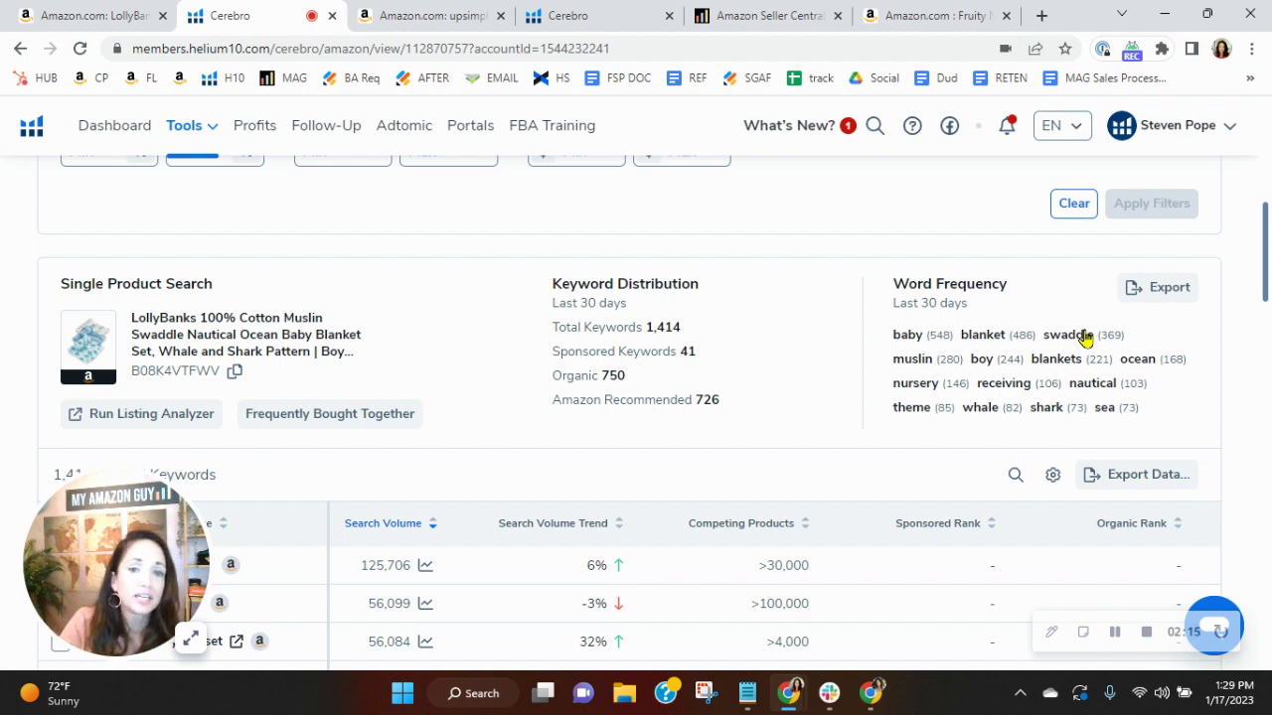
# Step: Return to the LollyBanks swaddle listing and review its product description
pyautogui.click(429, 8)
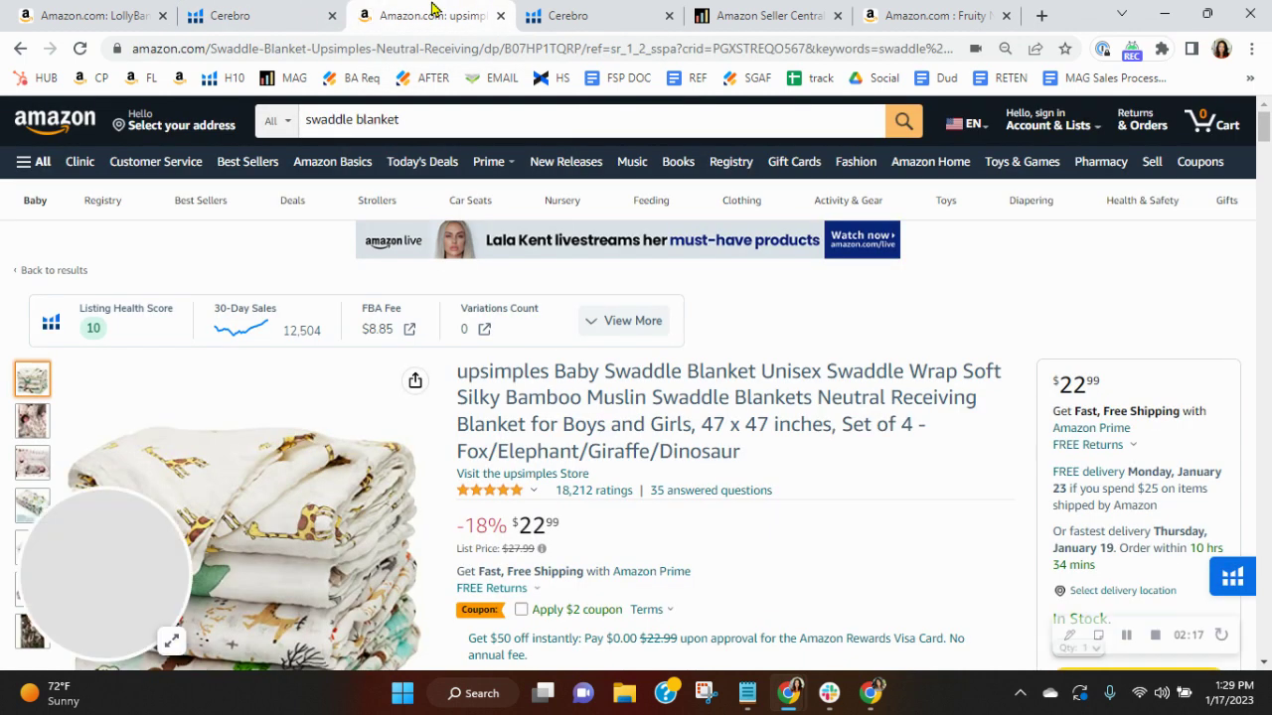
pyautogui.click(104, 16)
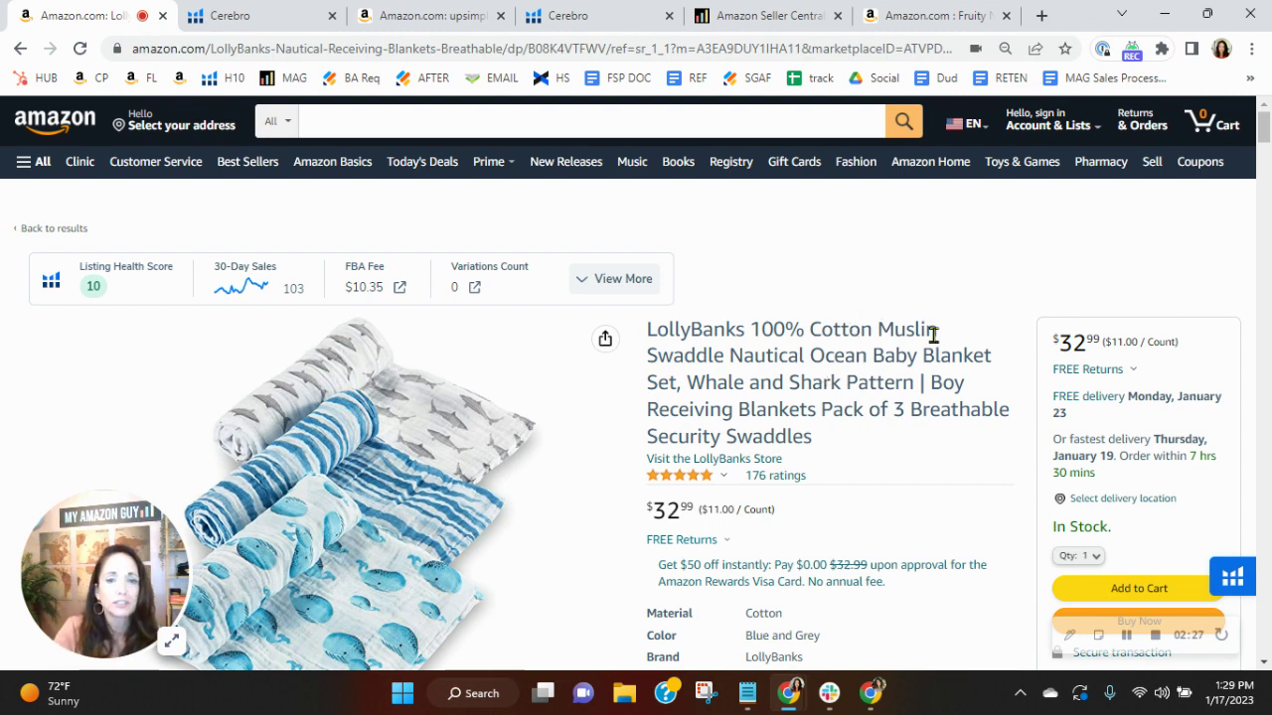
pyautogui.scroll(-3, 934, 343)
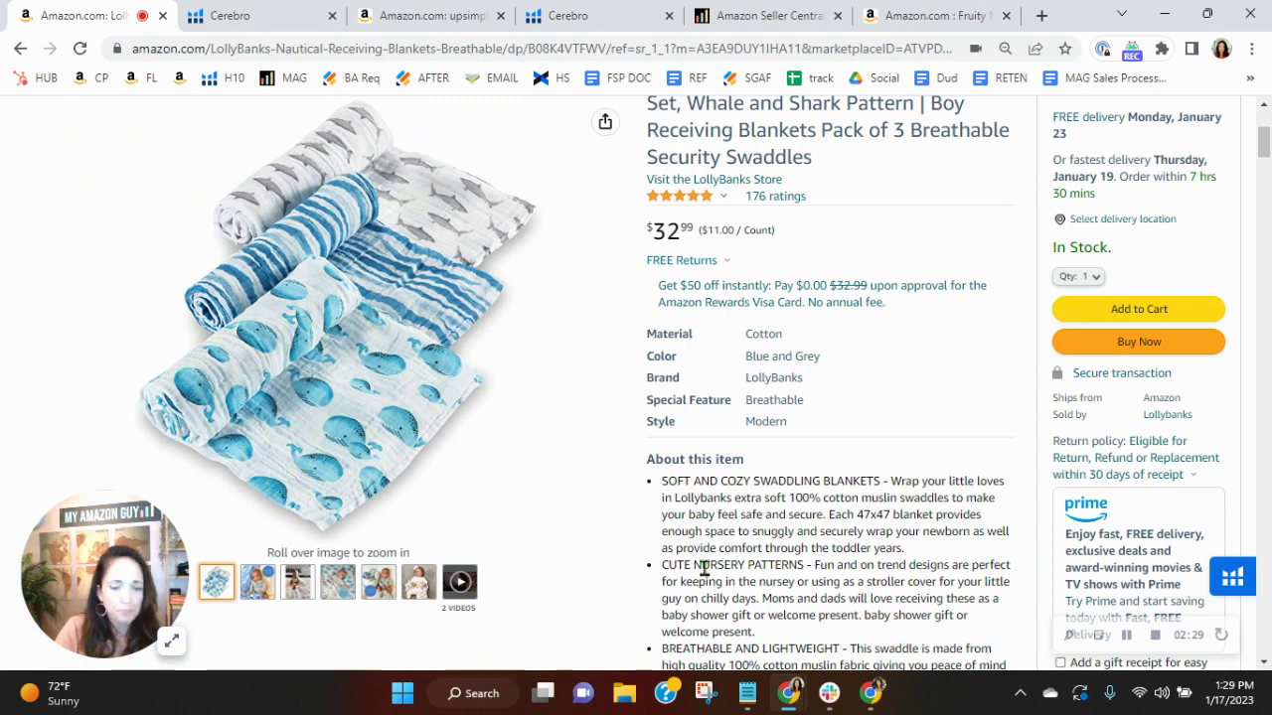
pyautogui.moveTo(257, 582)
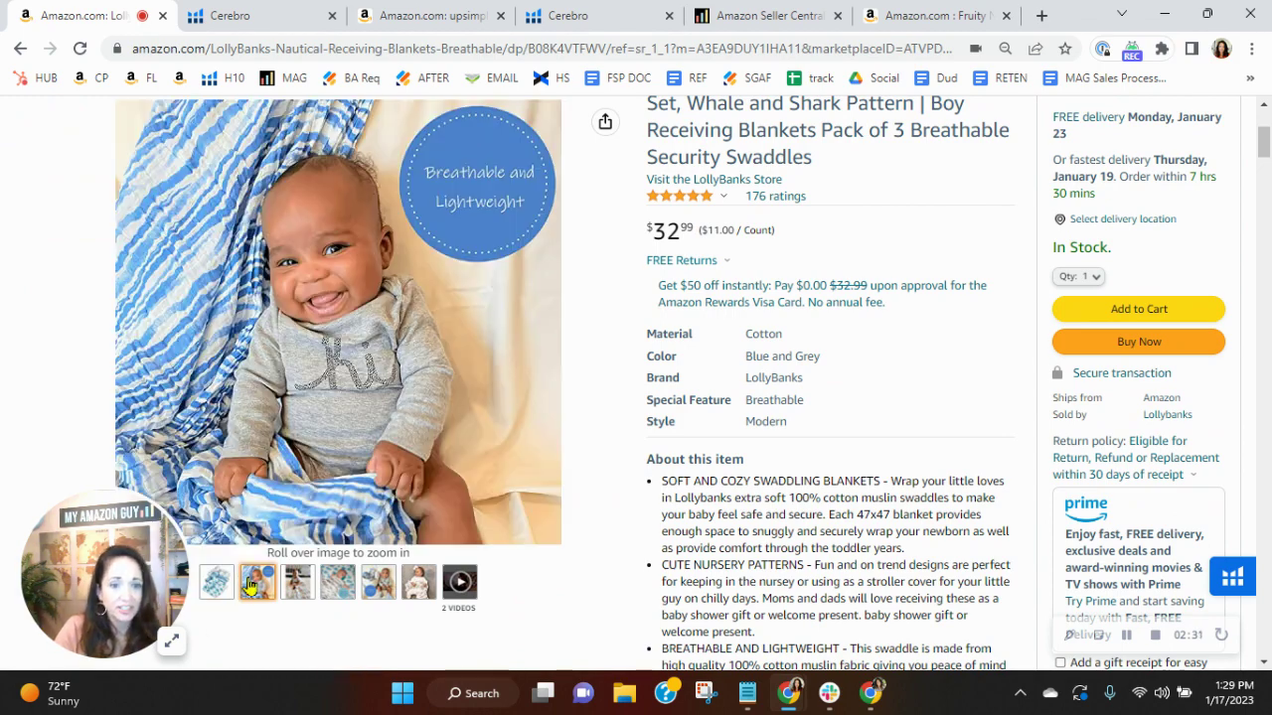
pyautogui.scroll(1, 447, 258)
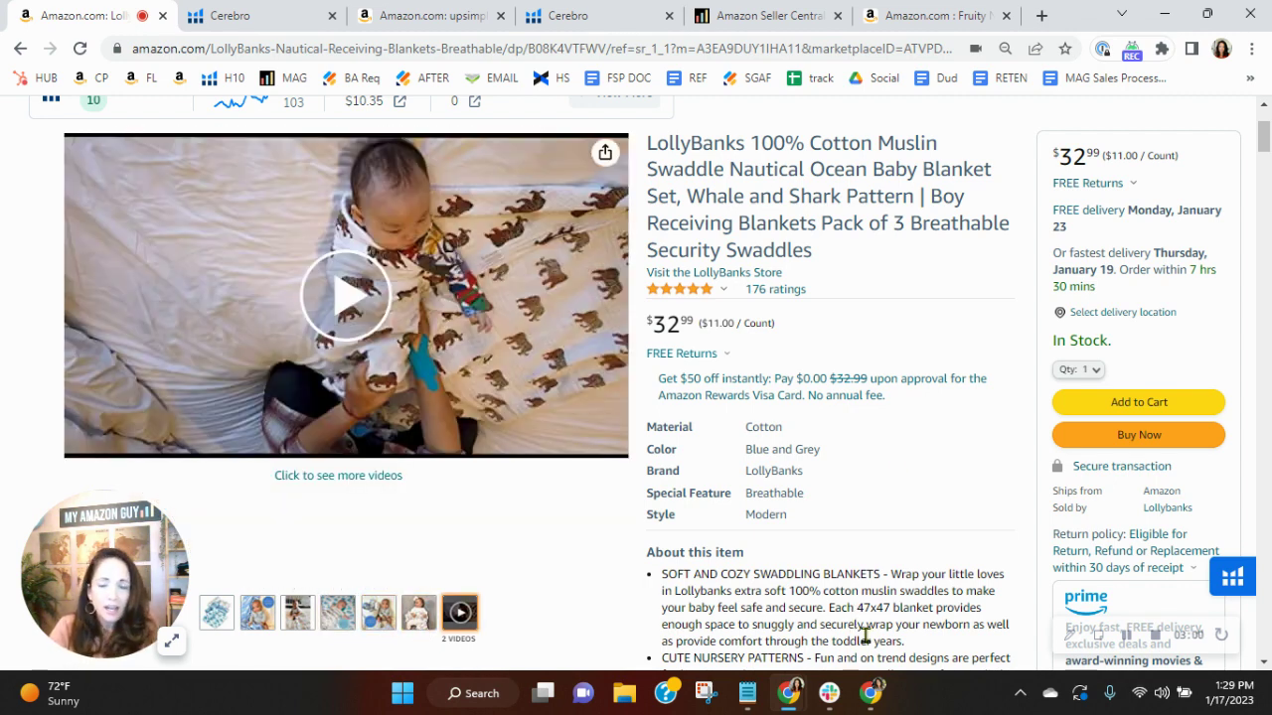
pyautogui.scroll(-1, 943, 572)
pyautogui.scroll(-6, 944, 571)
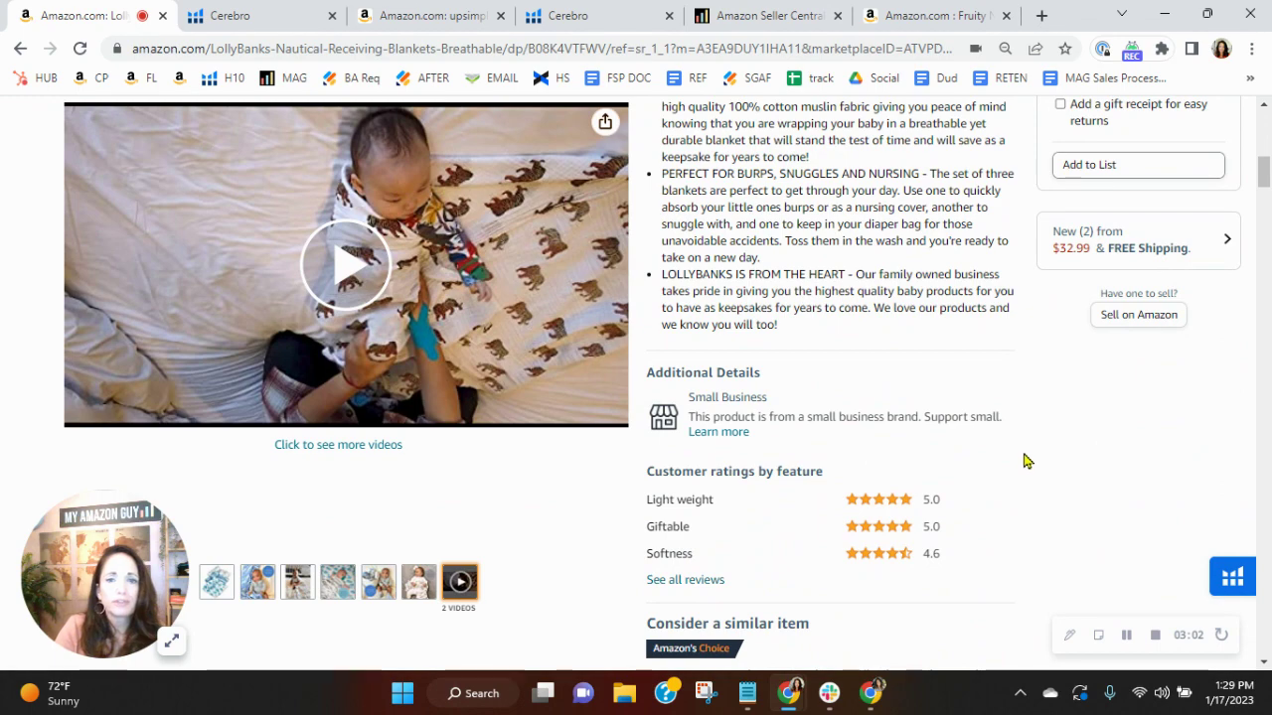
pyautogui.scroll(2, 960, 528)
pyautogui.scroll(2, 761, 405)
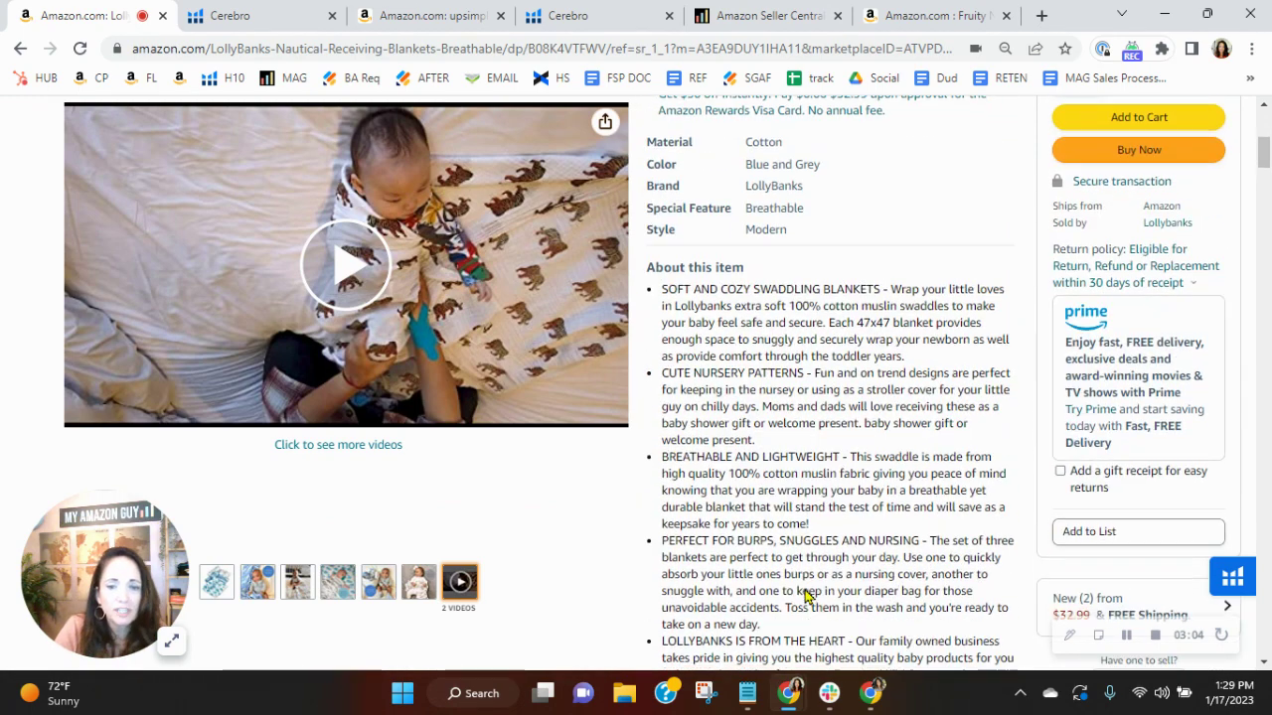
# Step: Scroll further through the LollyBanks description, then show Age of Sage's Fruity Natural Soap listing
pyautogui.scroll(-4, 894, 566)
pyautogui.scroll(-4, 993, 552)
pyautogui.scroll(-1, 1034, 546)
pyautogui.scroll(-3, 1044, 546)
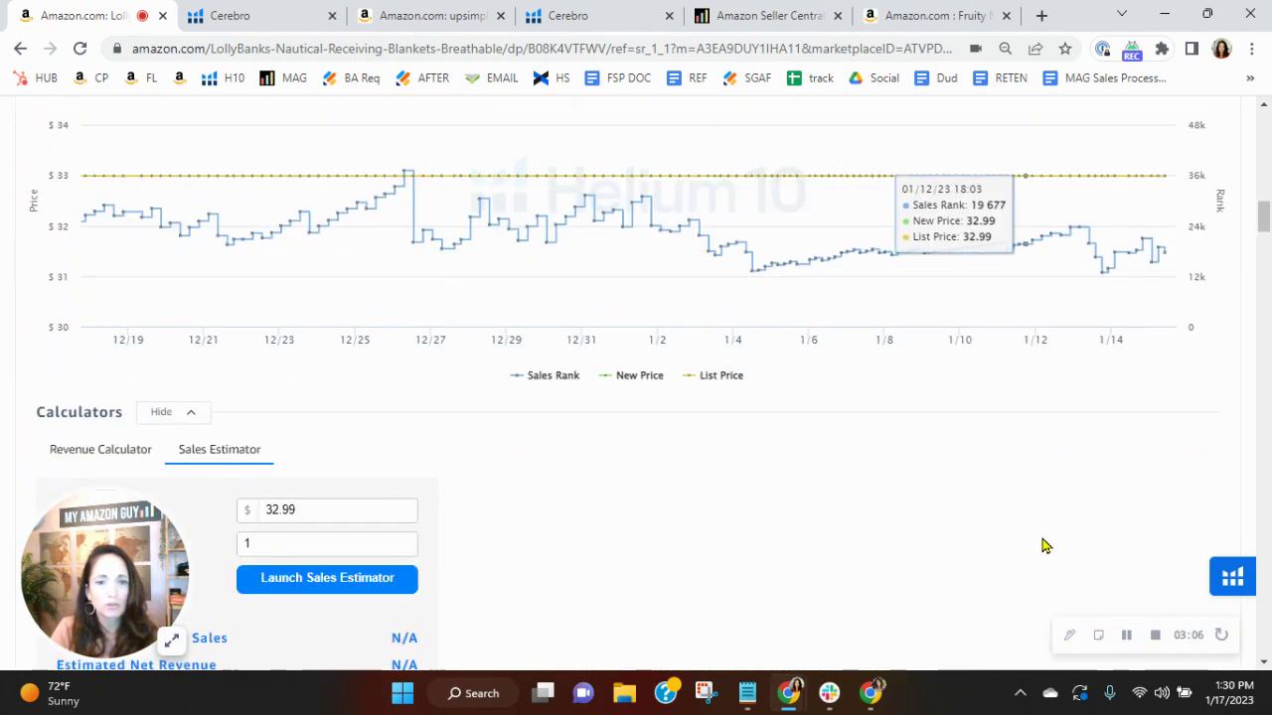
pyautogui.scroll(-6, 1058, 546)
pyautogui.scroll(-4, 1058, 544)
pyautogui.scroll(-3, 1059, 544)
pyautogui.scroll(-4, 1059, 539)
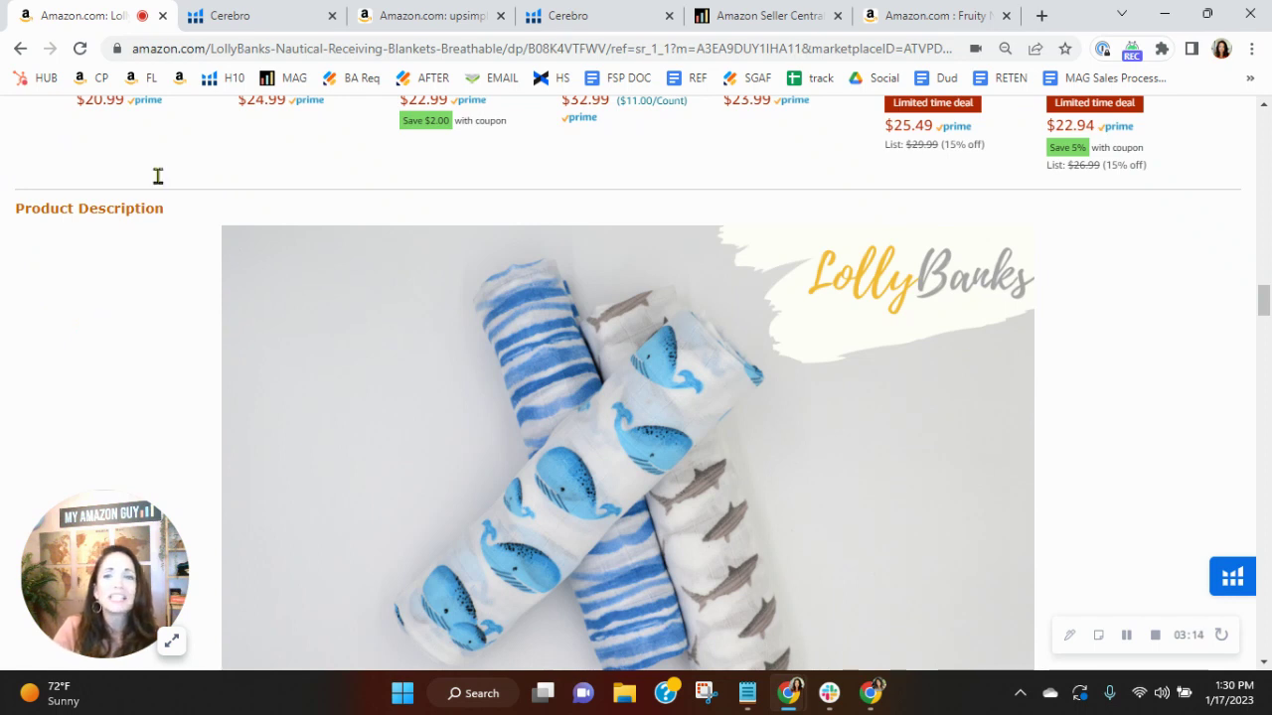
pyautogui.click(912, 11)
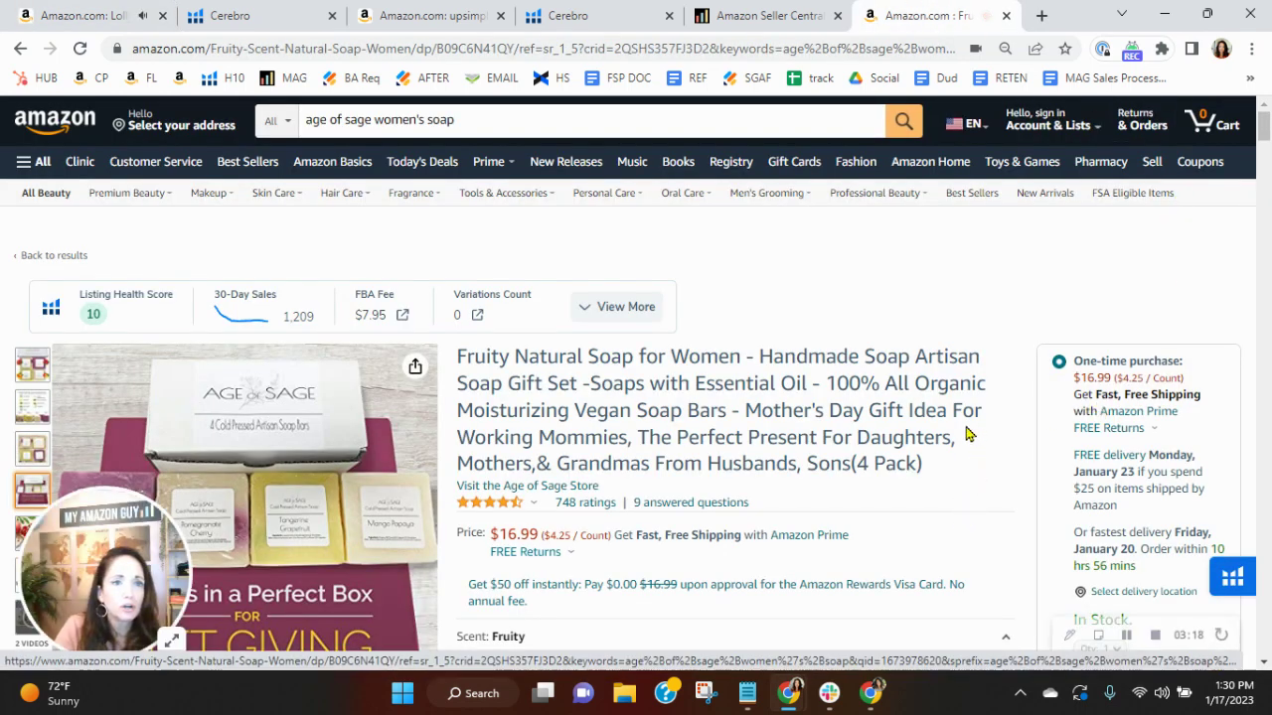
# Step: Scroll the Age of Sage soap listing down to its From the brand section
pyautogui.scroll(-3, 1008, 381)
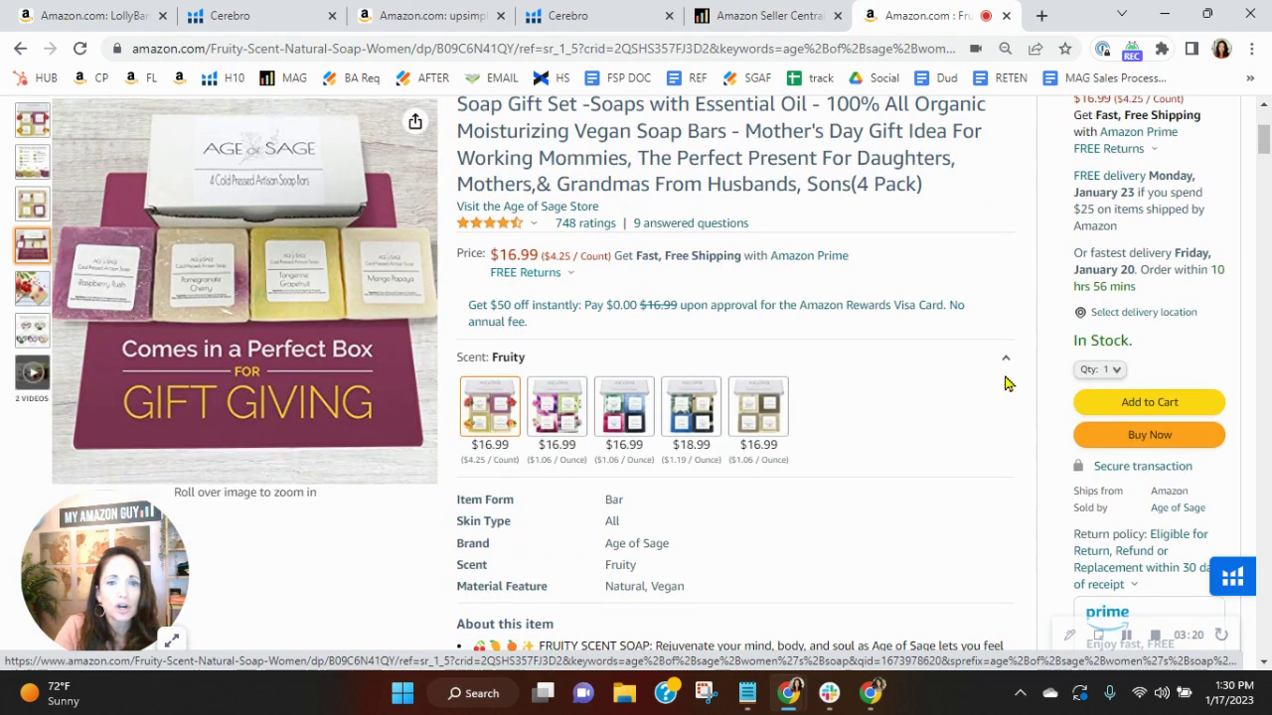
pyautogui.scroll(-4, 1005, 382)
pyautogui.scroll(-1, 1011, 360)
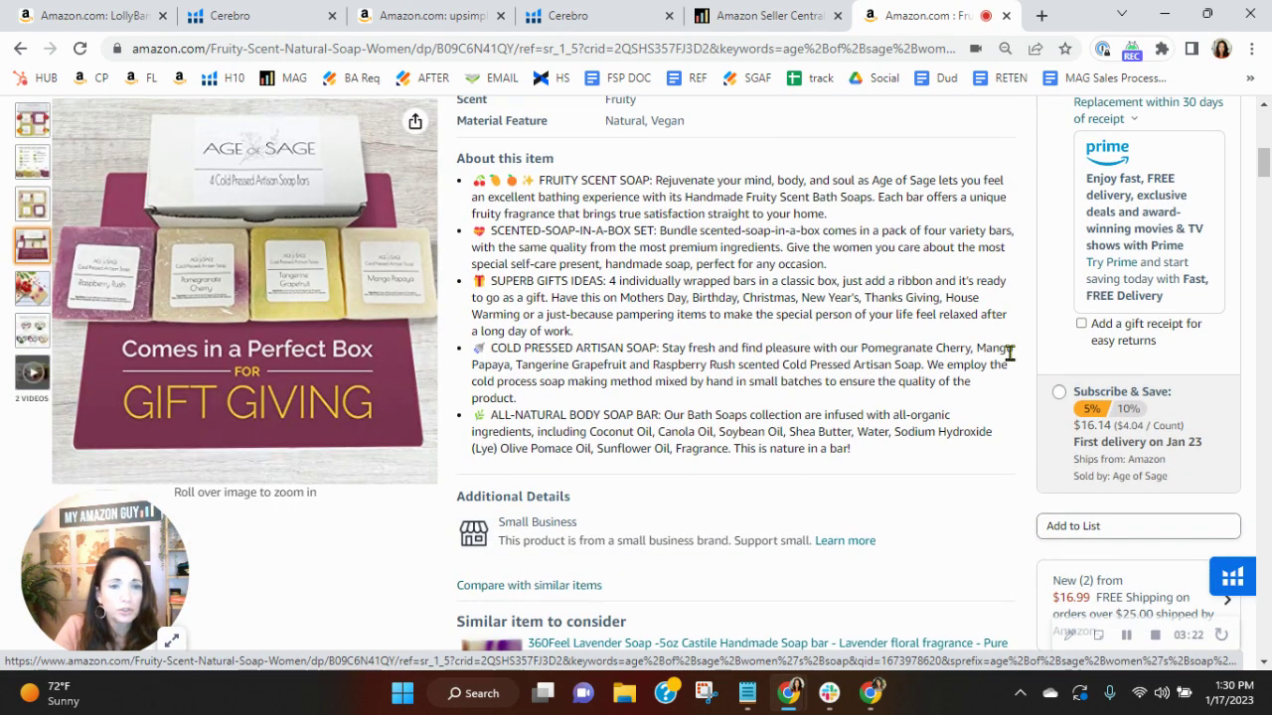
pyautogui.scroll(-4, 995, 366)
pyautogui.scroll(-3, 993, 373)
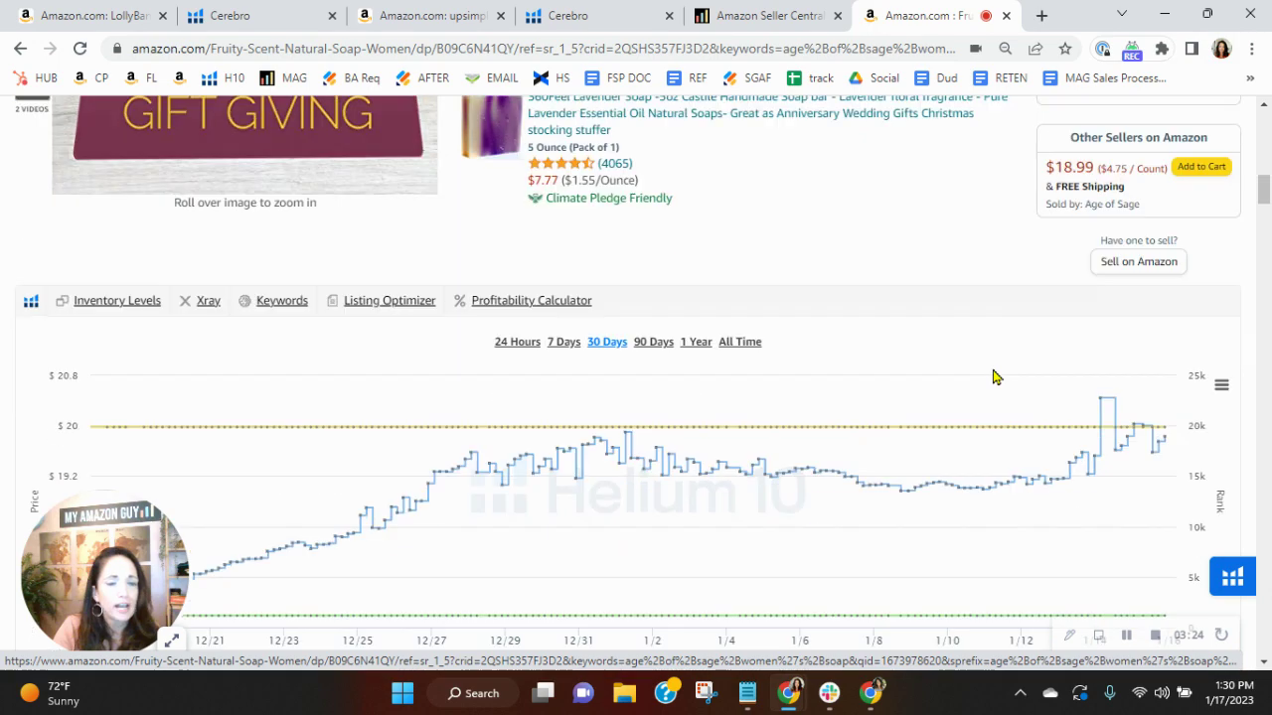
pyautogui.scroll(-2, 993, 376)
pyautogui.scroll(-2, 993, 373)
pyautogui.scroll(-3, 994, 367)
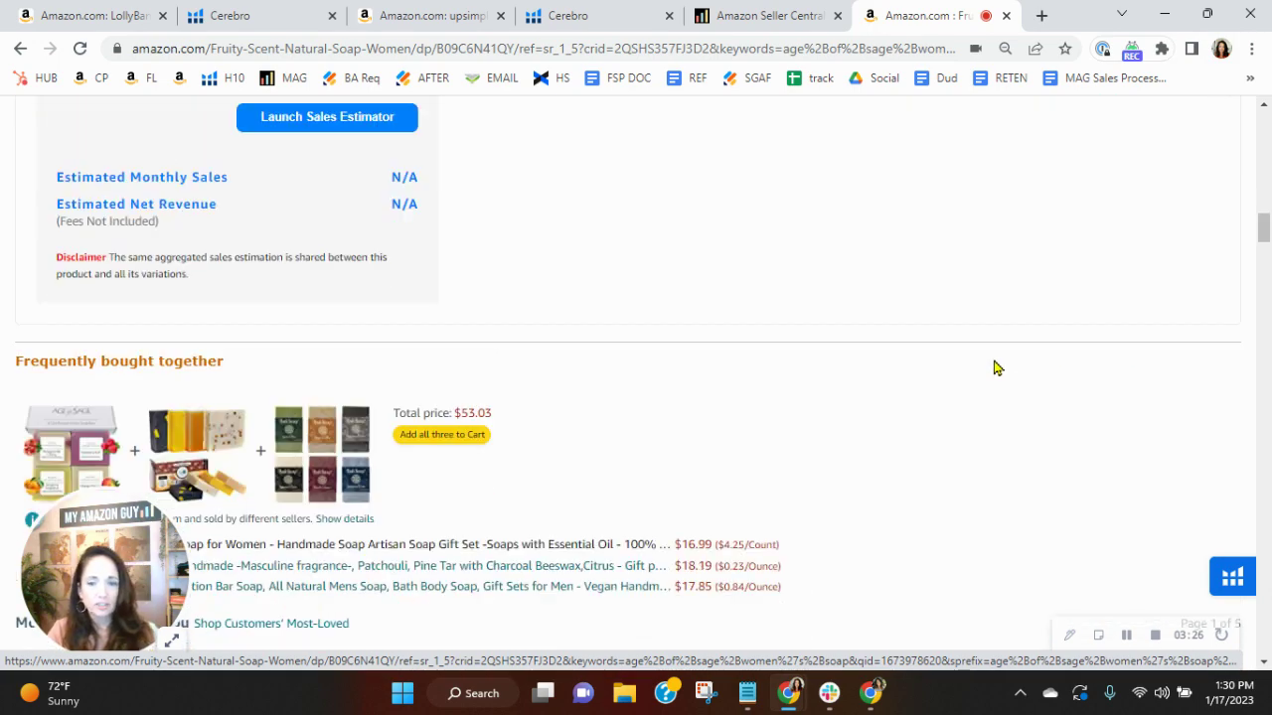
pyautogui.scroll(-3, 992, 358)
pyautogui.scroll(-2, 993, 350)
pyautogui.scroll(-6, 994, 351)
pyautogui.scroll(2, 994, 351)
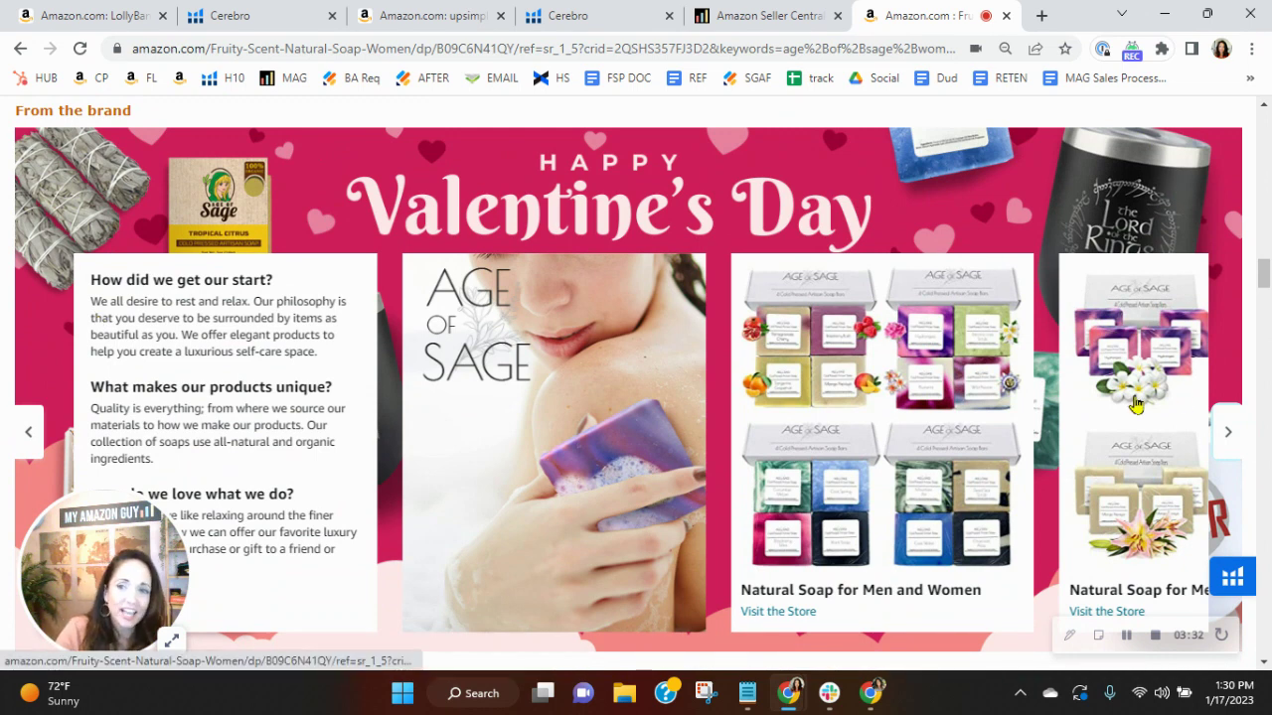
# Step: Page through the Valentine's brand story carousel, then go back to the LollyBanks description
pyautogui.click(1226, 442)
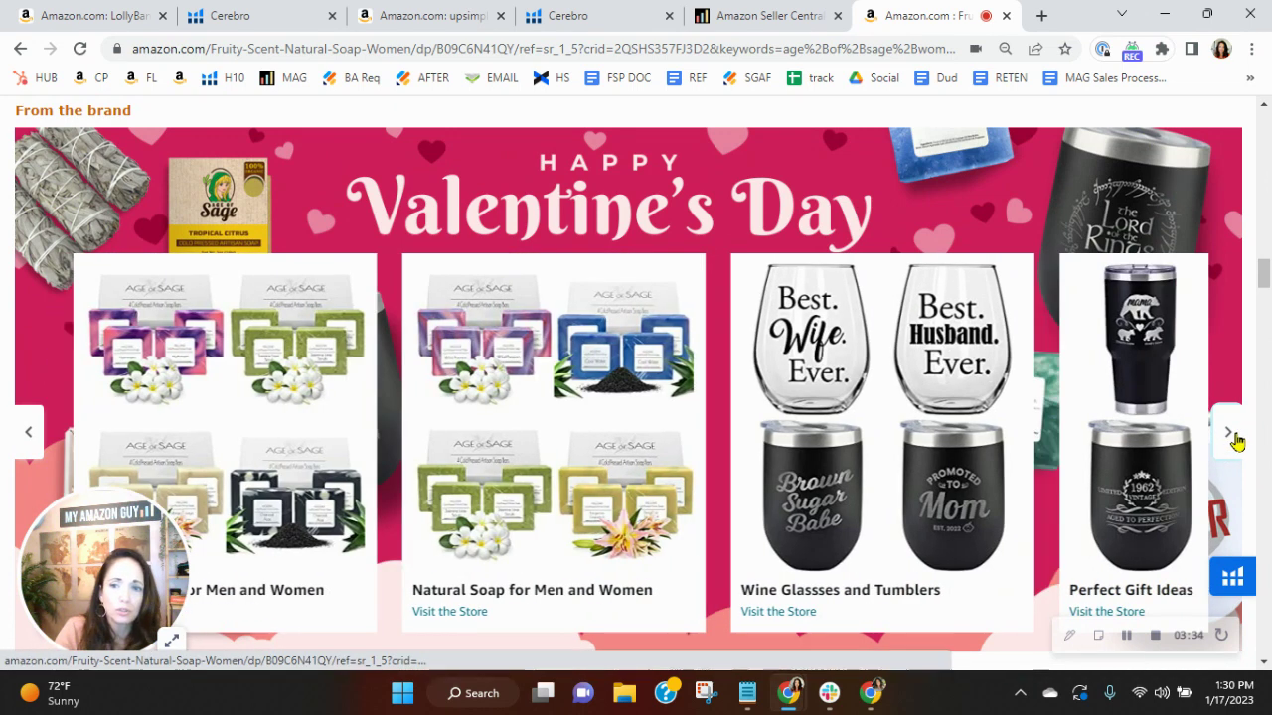
pyautogui.click(1231, 439)
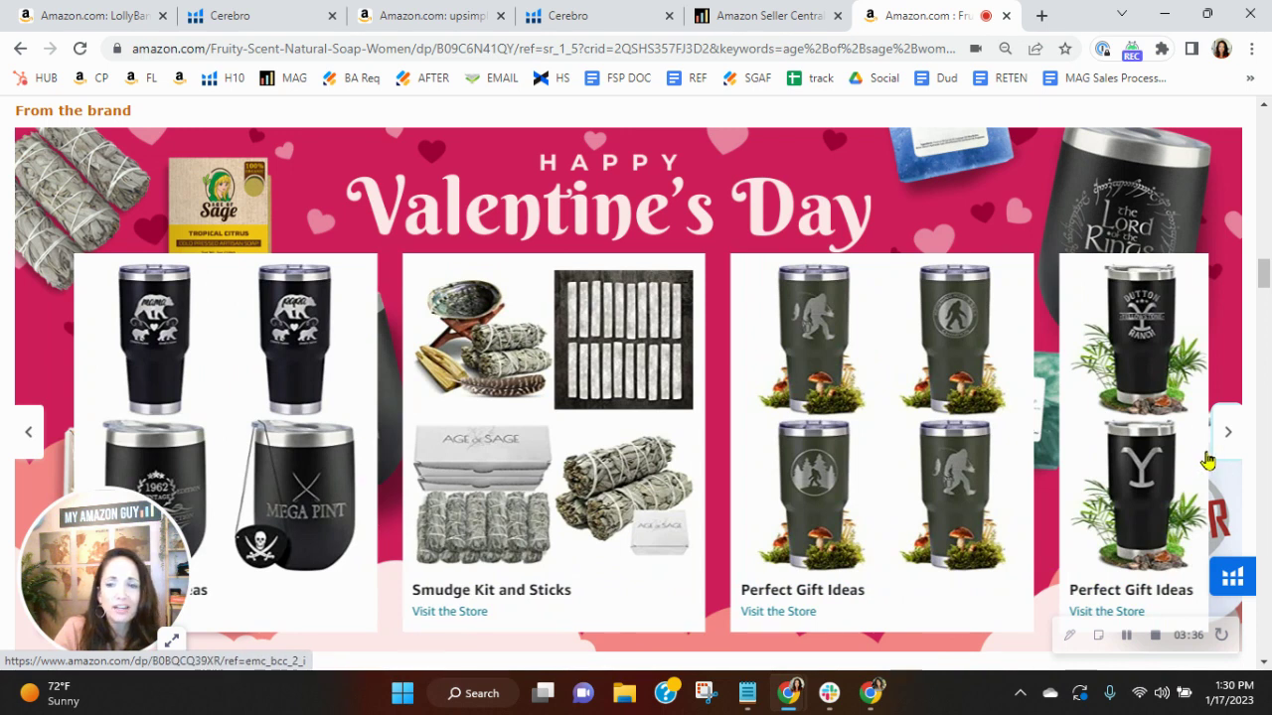
pyautogui.click(1237, 439)
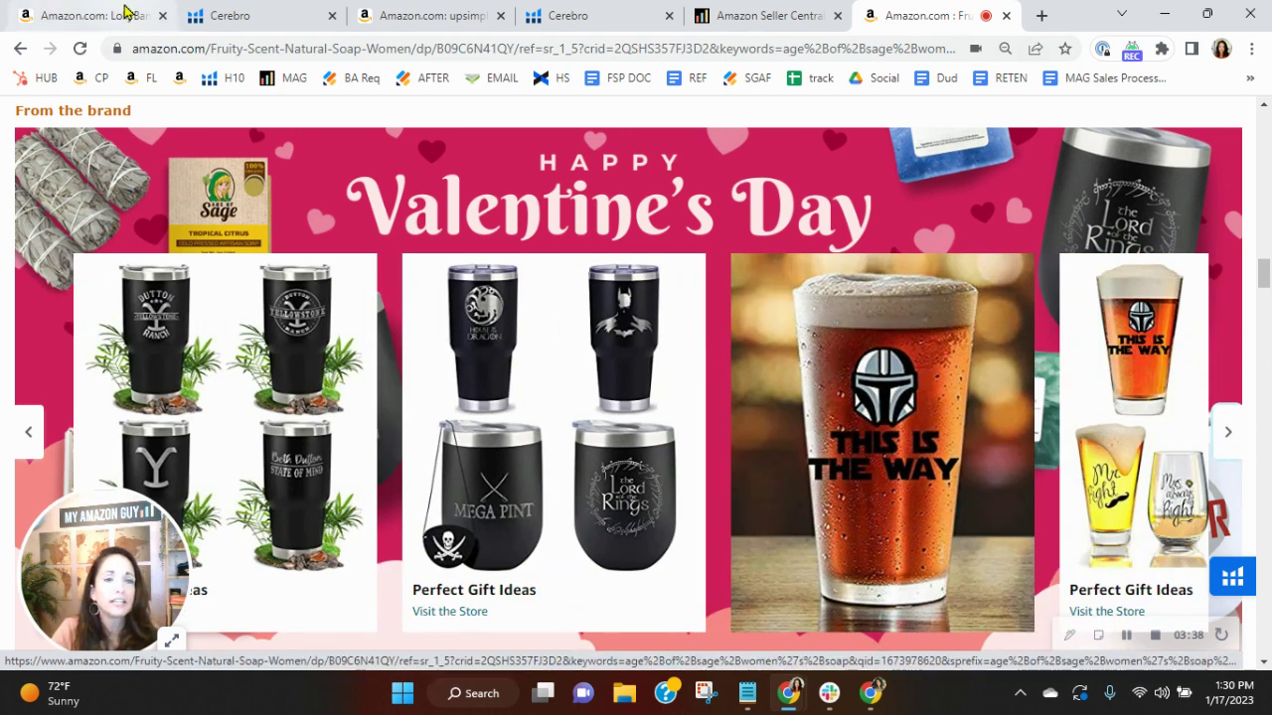
pyautogui.click(59, 15)
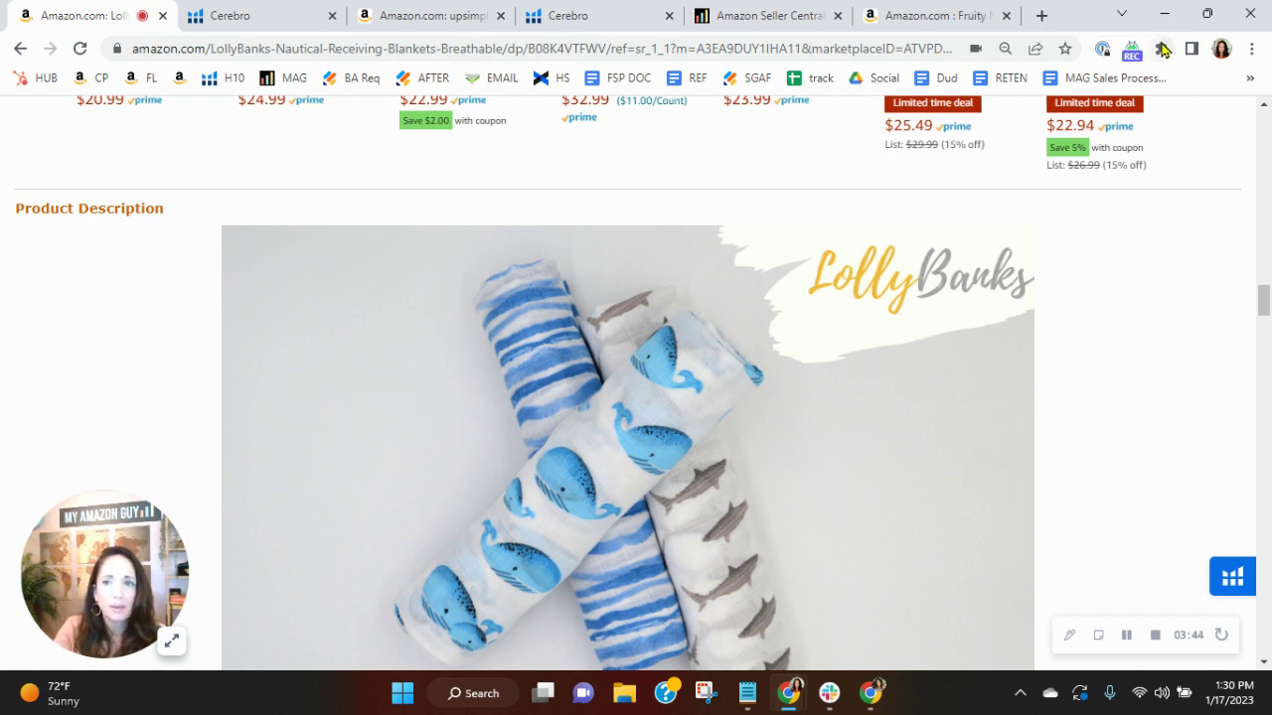
# Step: Turn on Image Alt Text Viewer and scroll through the LollyBanks description images
pyautogui.click(1162, 49)
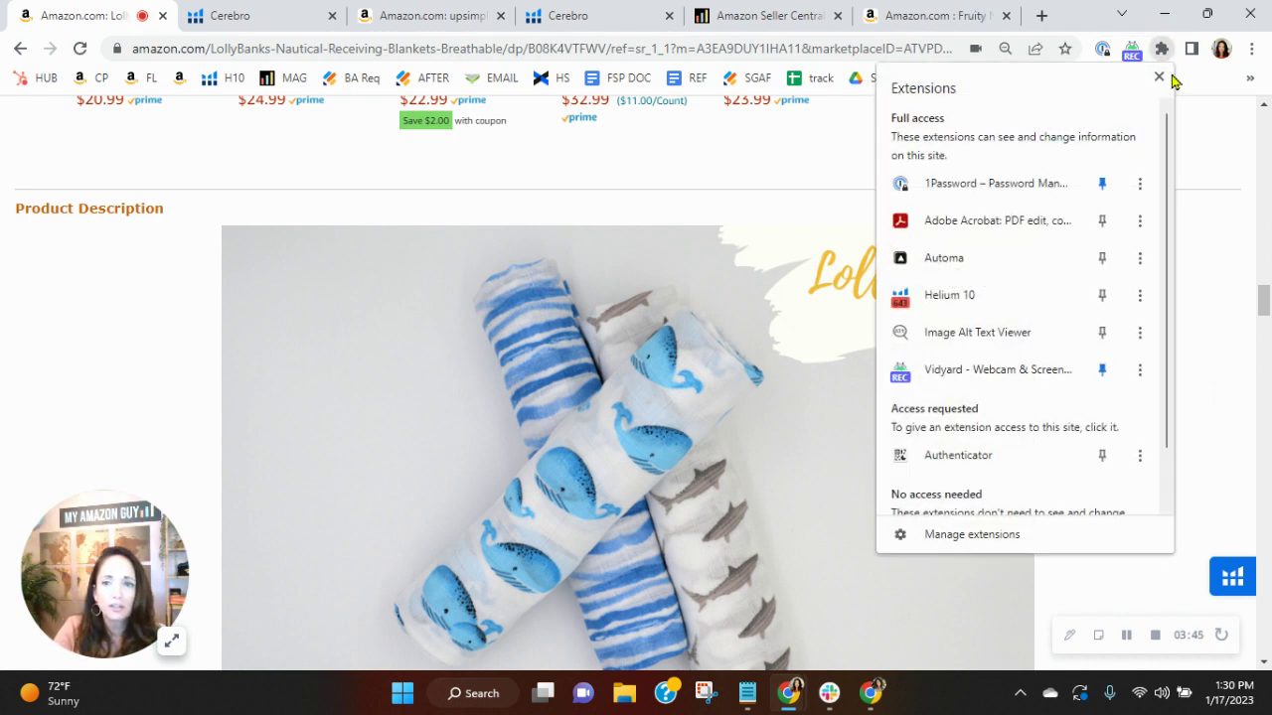
pyautogui.click(980, 338)
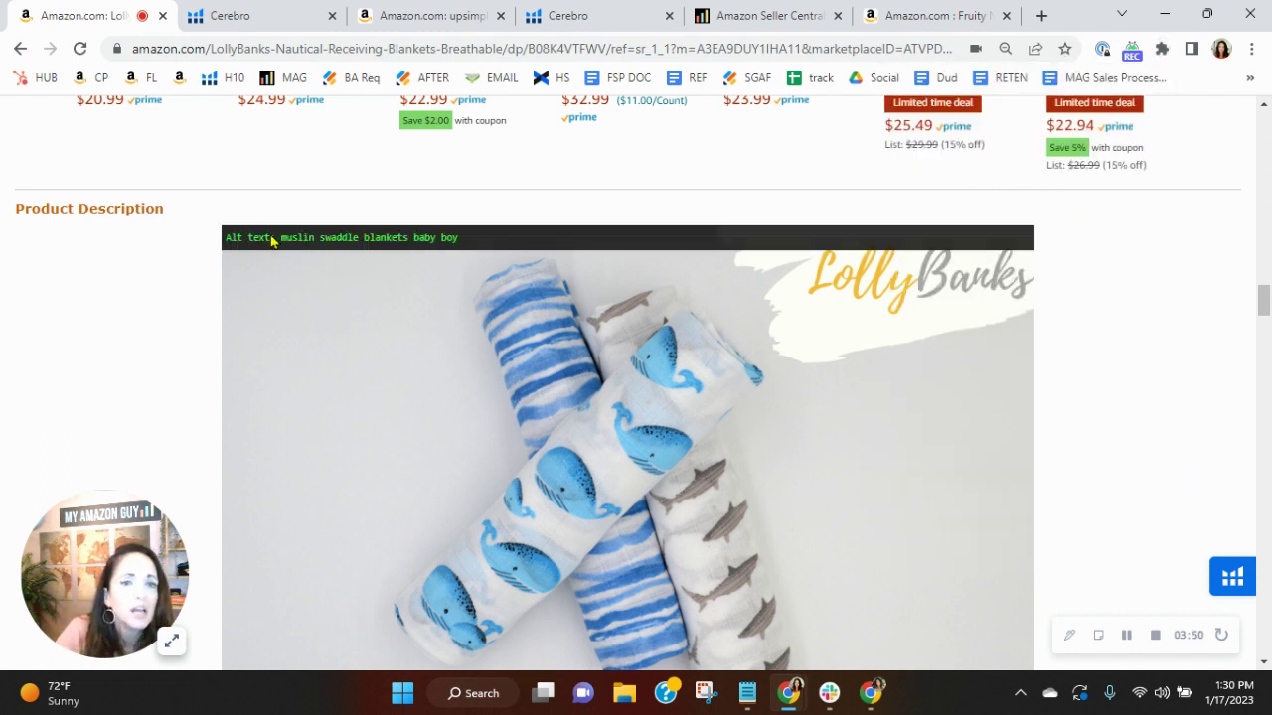
pyautogui.scroll(-3, 971, 482)
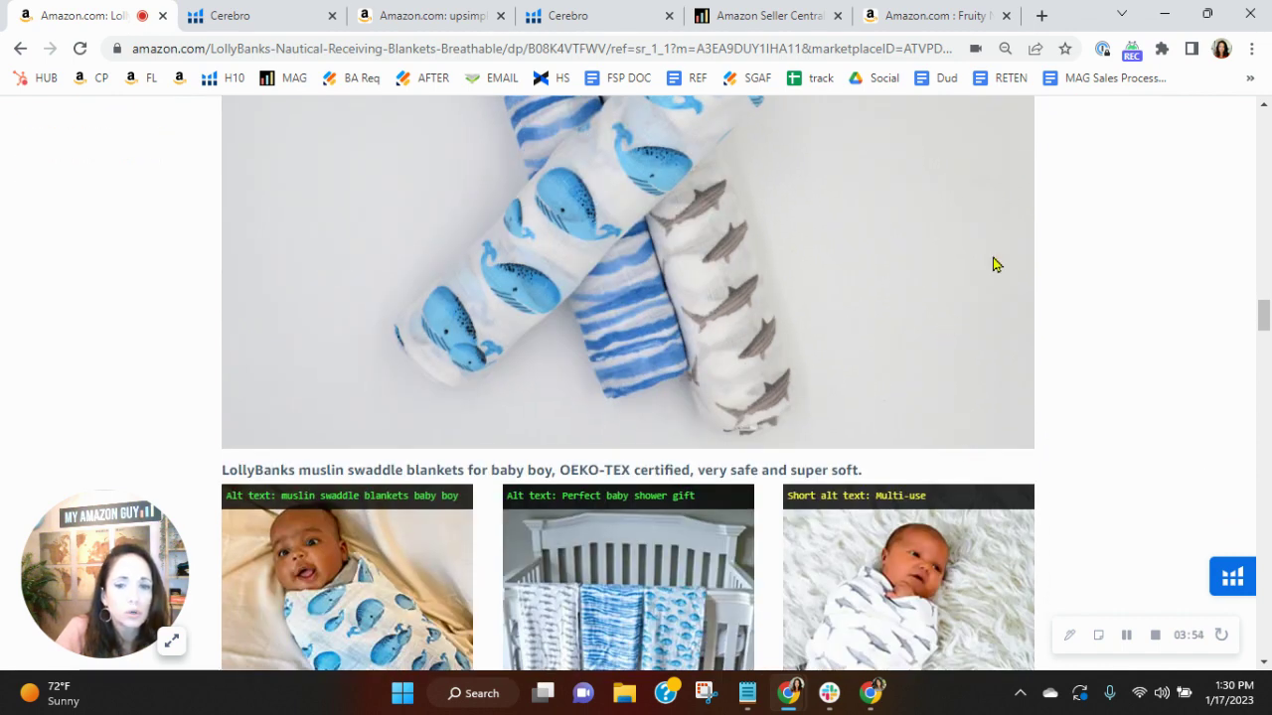
pyautogui.scroll(-4, 996, 267)
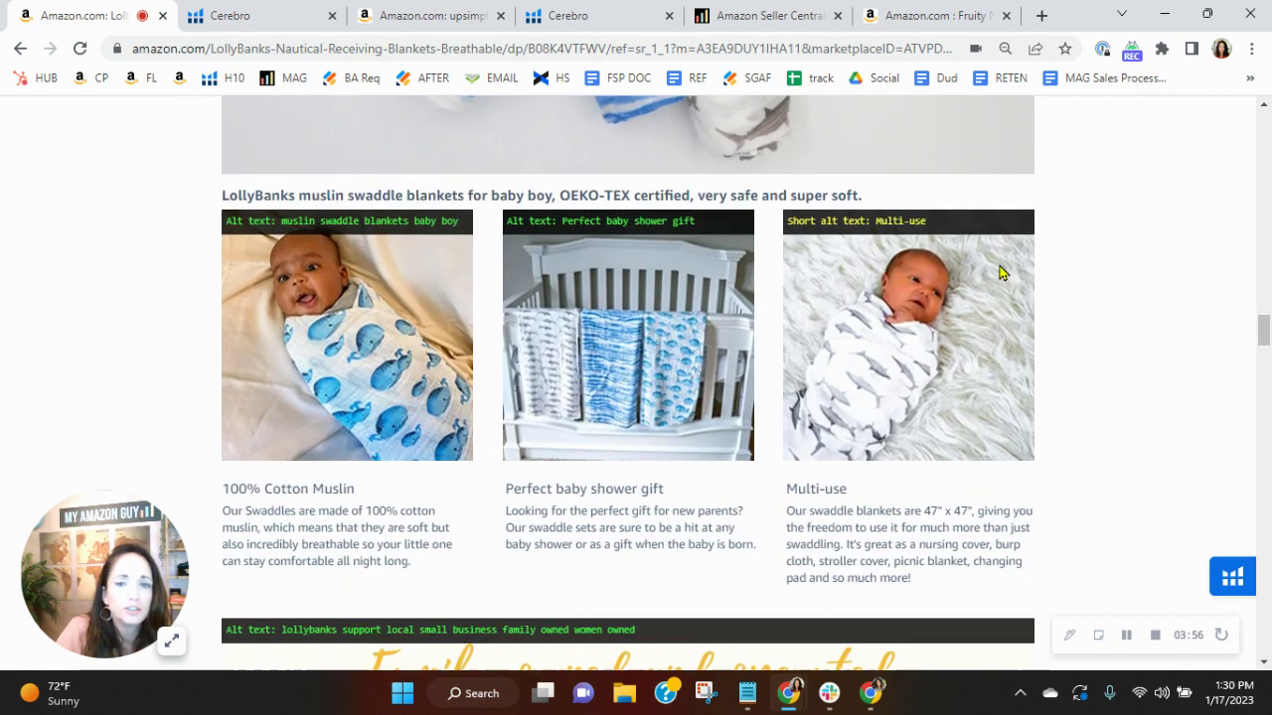
pyautogui.scroll(-4, 1003, 279)
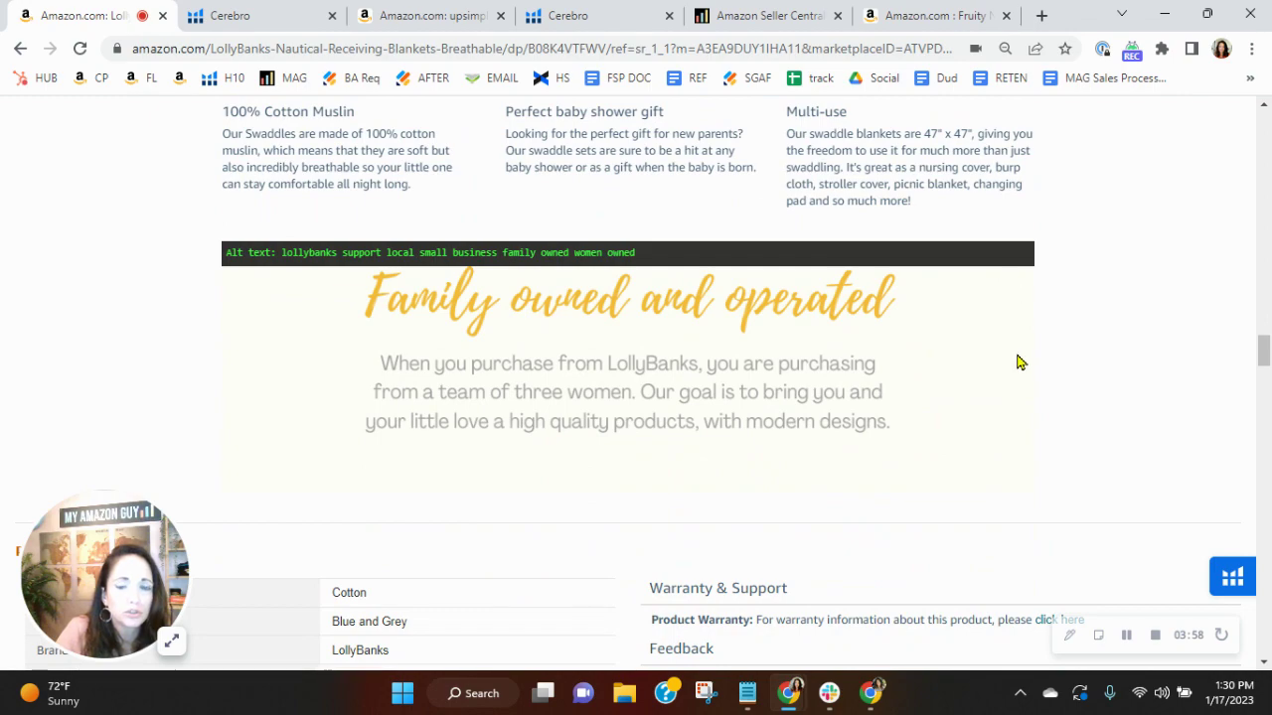
pyautogui.scroll(-3, 1016, 360)
pyautogui.scroll(-3, 1016, 366)
# Step: Recheck the description images' alt text, then move to My Amazon Guy's Full Service Management page
pyautogui.scroll(6, 1024, 369)
pyautogui.scroll(5, 1028, 373)
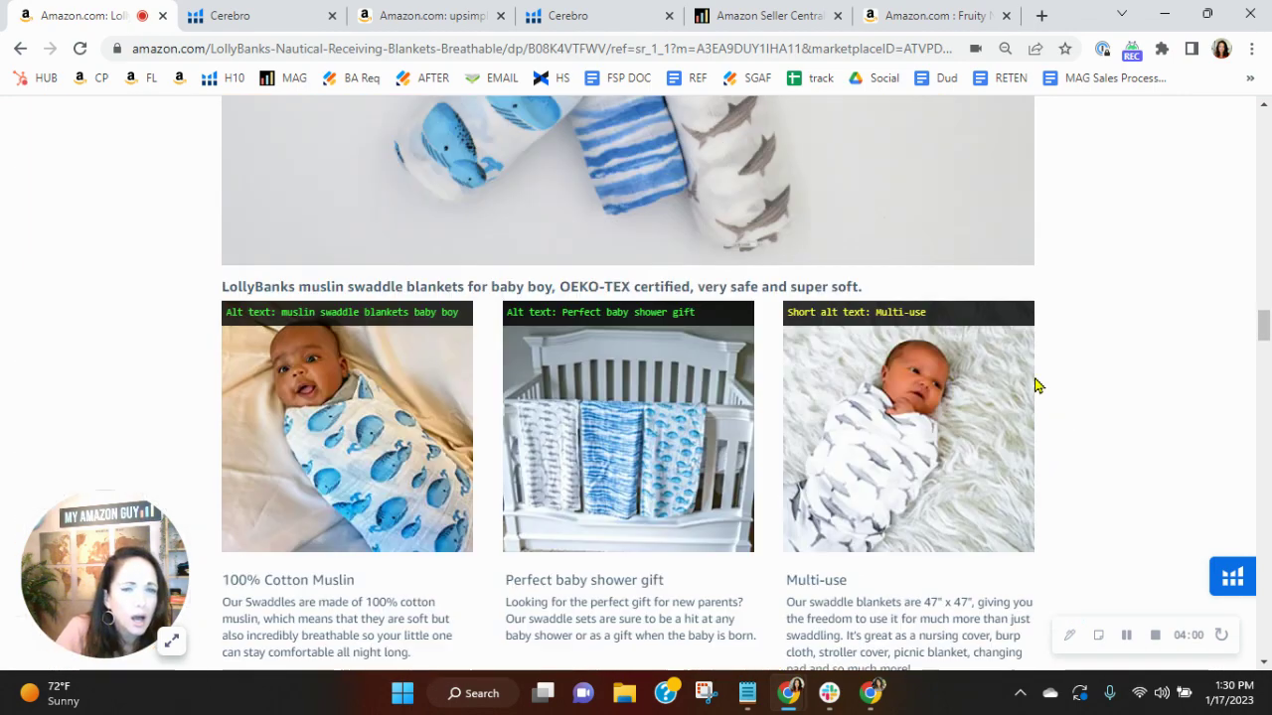
pyautogui.scroll(3, 1036, 383)
pyautogui.scroll(6, 1045, 388)
pyautogui.scroll(-6, 1053, 403)
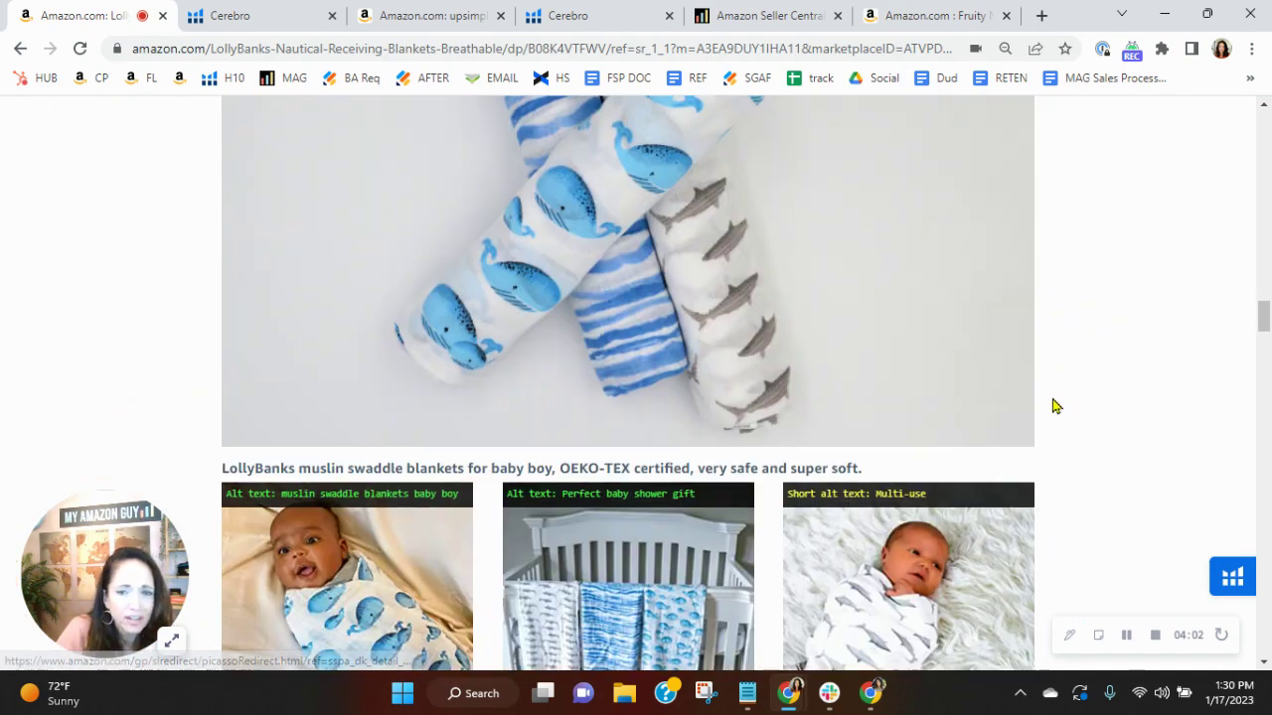
pyautogui.scroll(-5, 1054, 403)
pyautogui.scroll(-3, 1055, 405)
pyautogui.scroll(-1, 1058, 409)
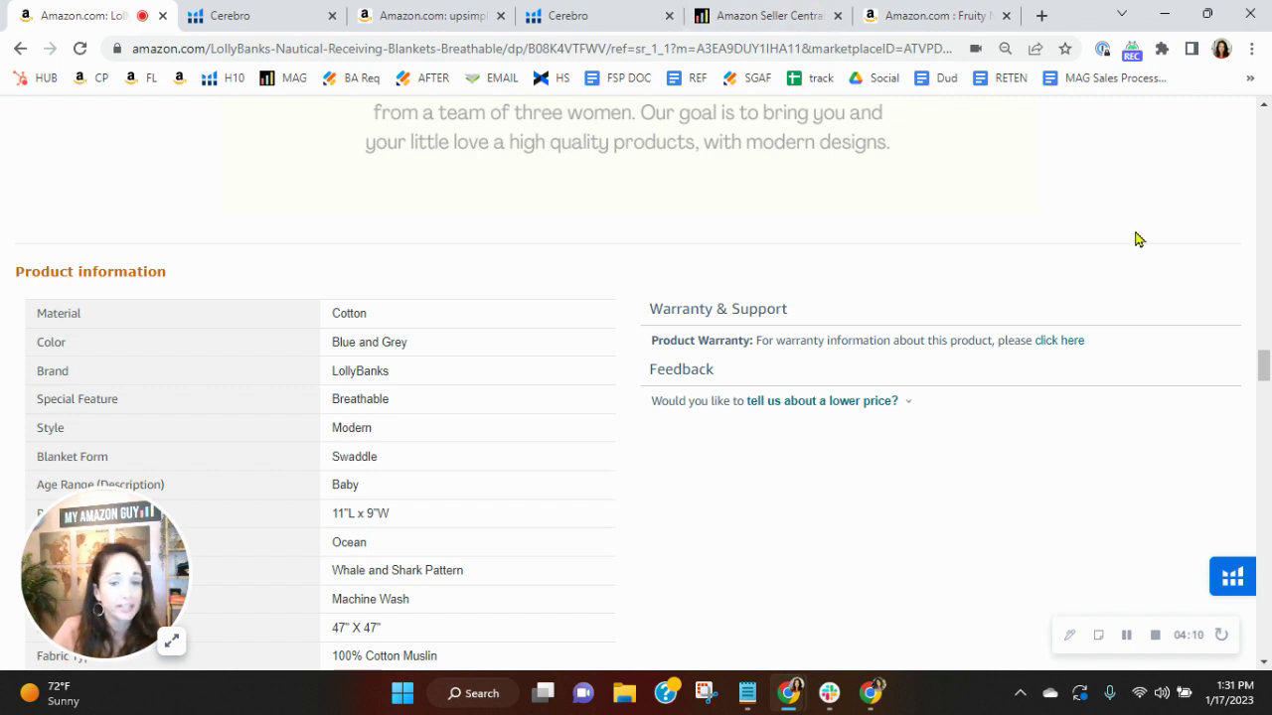
pyautogui.click(785, 10)
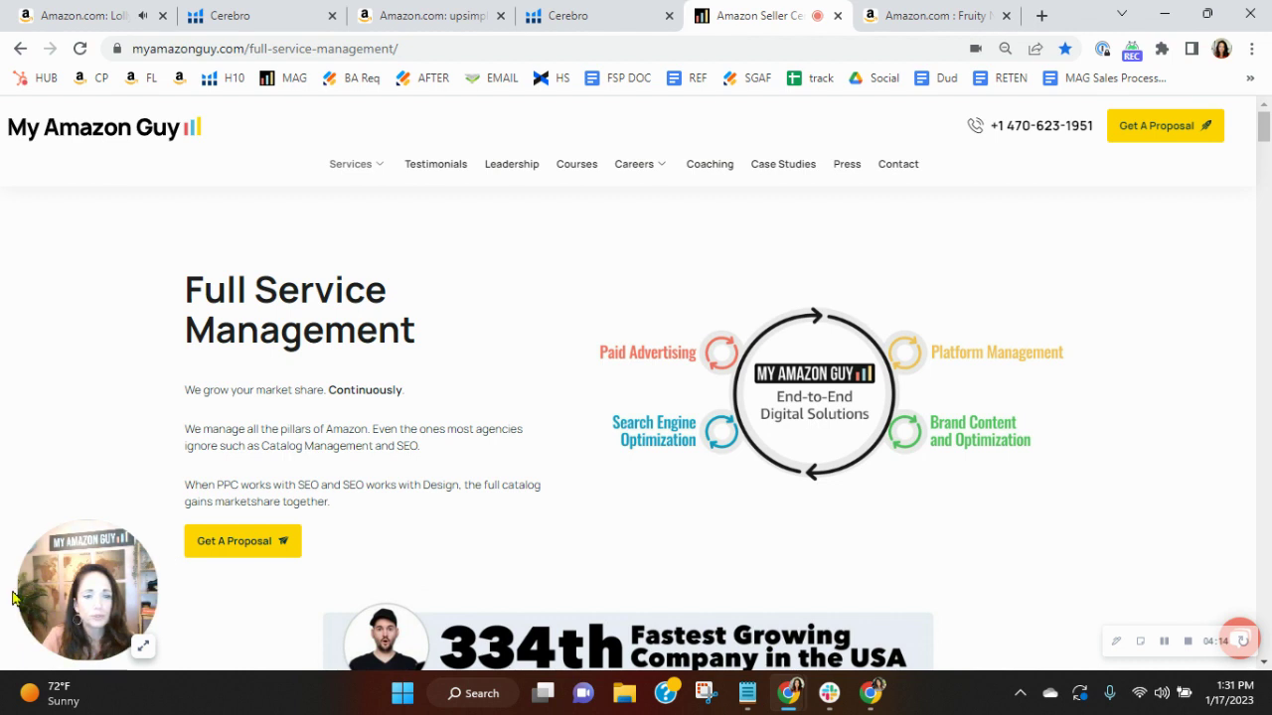
pyautogui.moveTo(113, 611); pyautogui.dragTo(1059, 175)
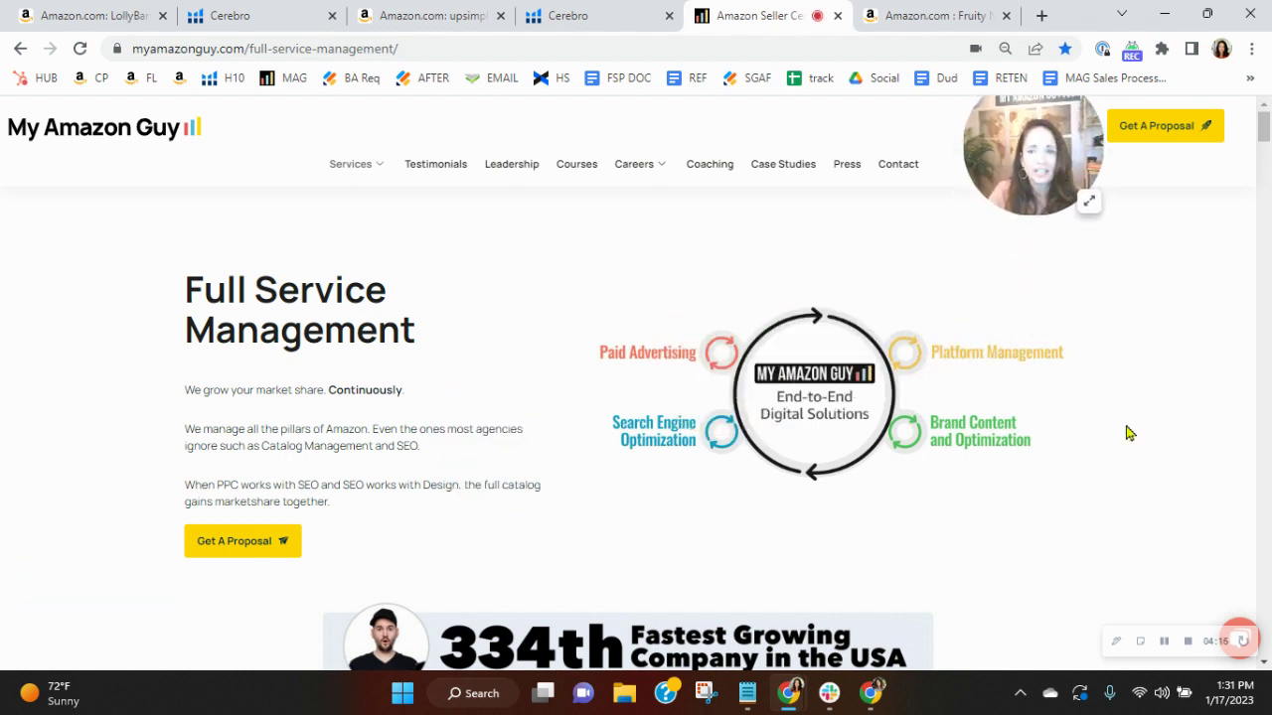